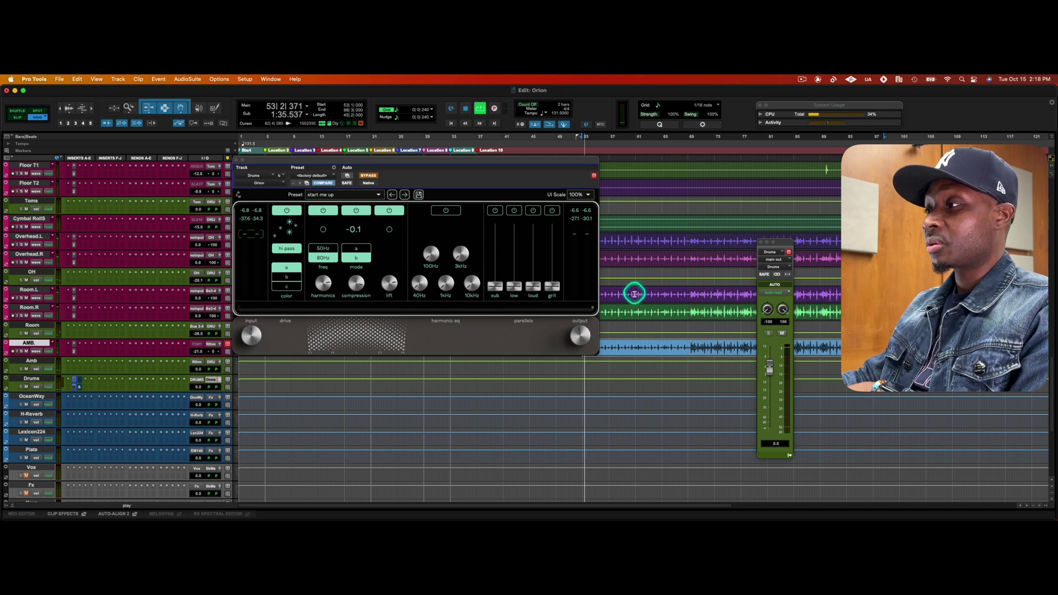
Set the playback start at about bar 68 on the AMB. track and play the drums with Orion bypassed.
key(space)
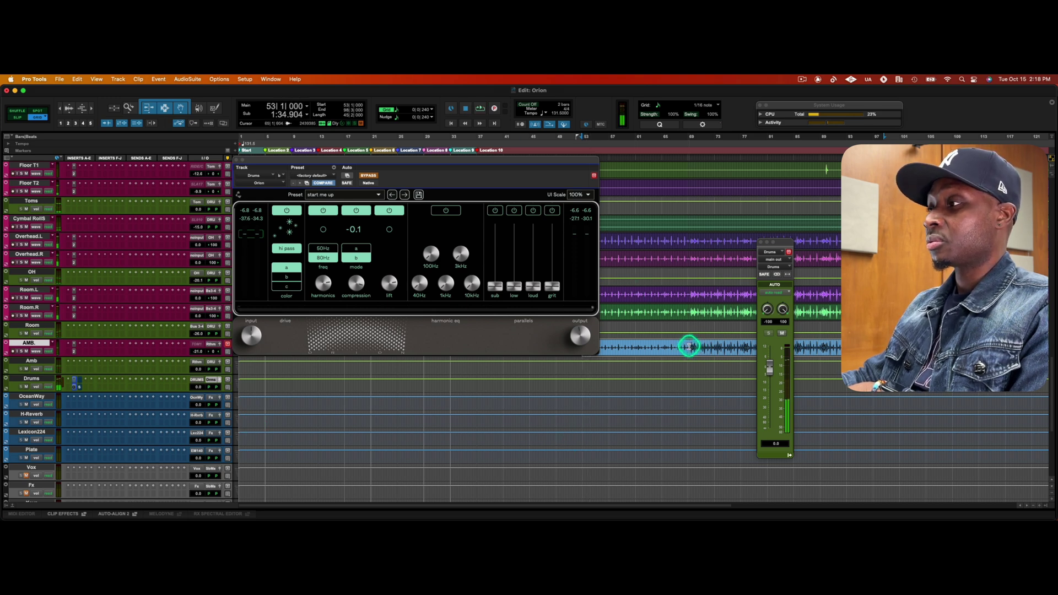
click(689, 346)
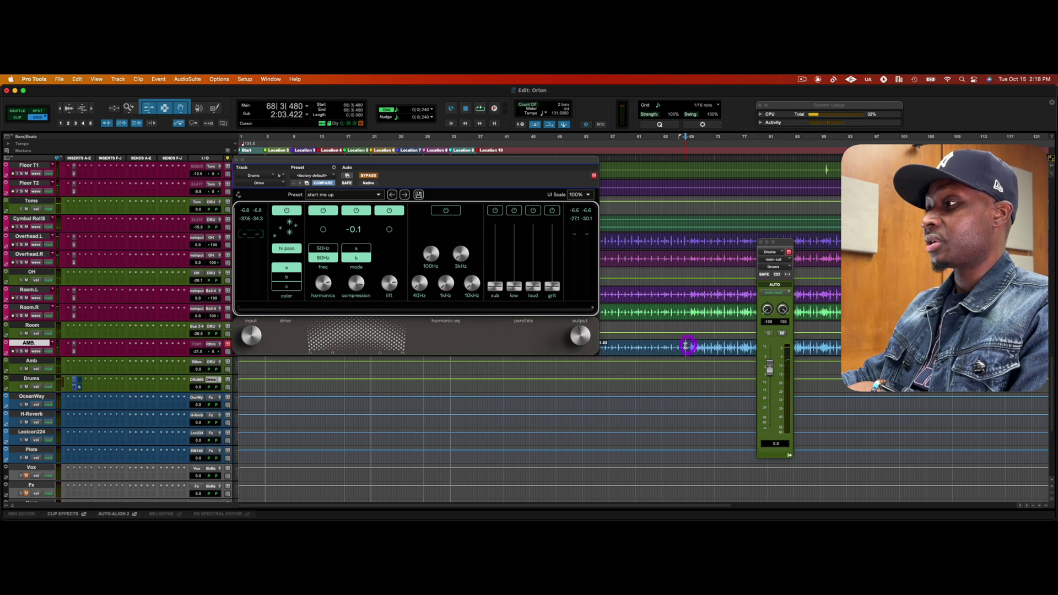
click(685, 345)
key(space)
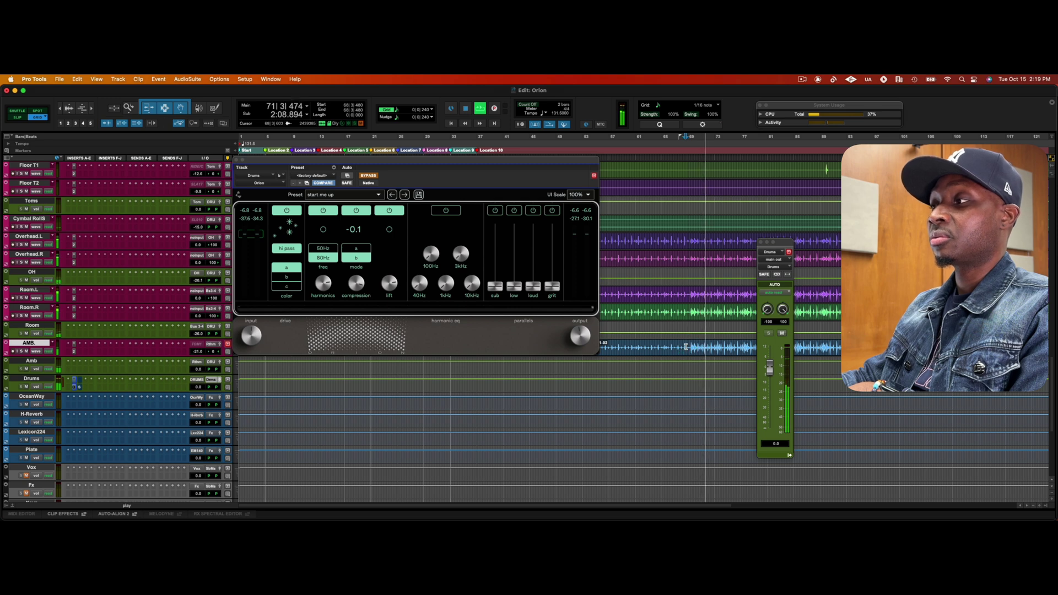
click(685, 347)
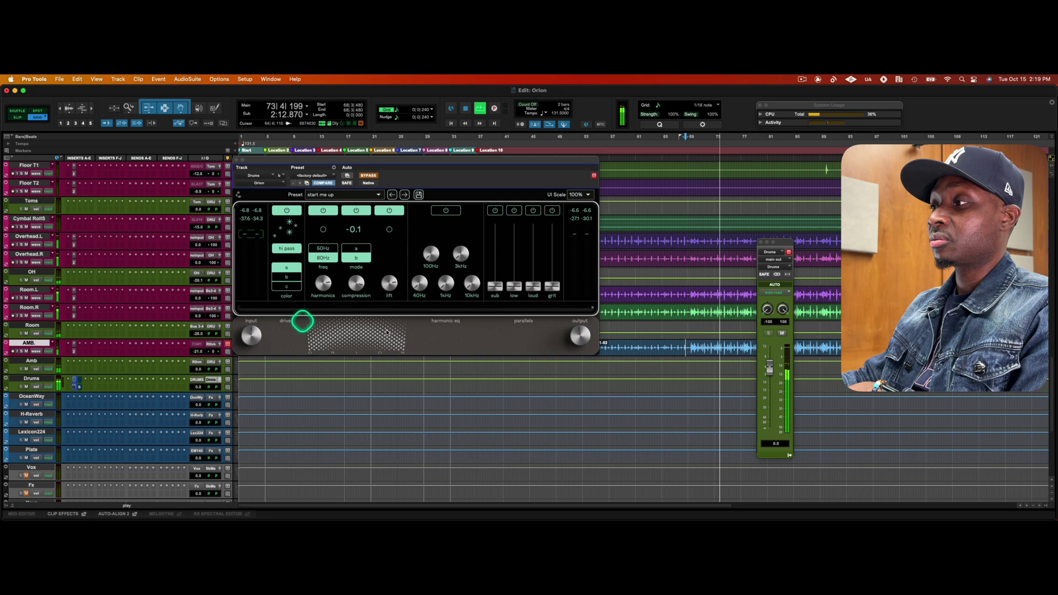
Review the drum tracks and their inserts from Kick to the Drums bus while playing the section from bar 68.
scroll(110, 358, up, 5)
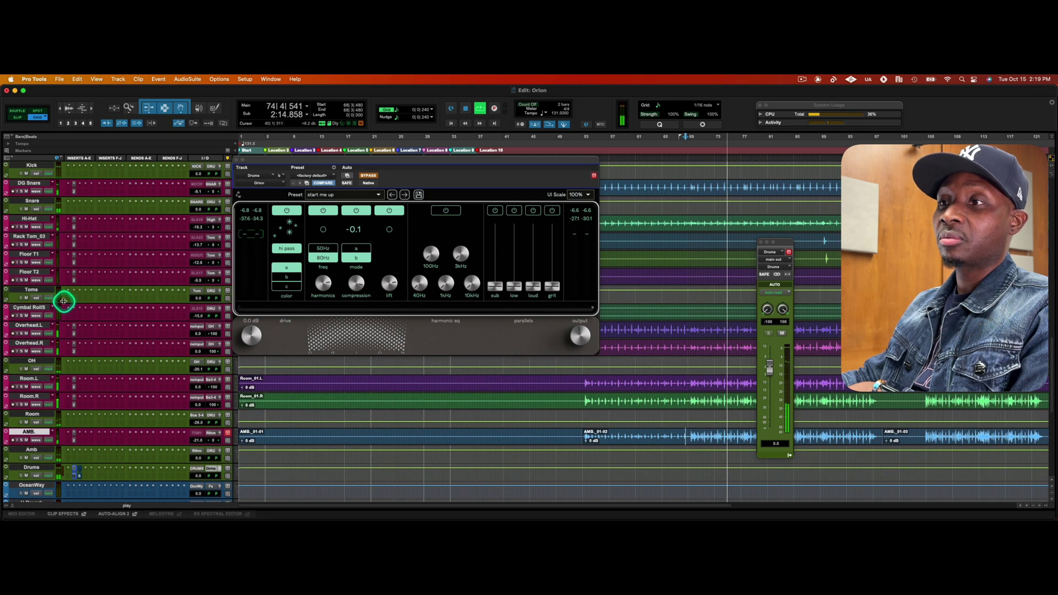
scroll(73, 284, up, 4)
scroll(73, 284, down, 7)
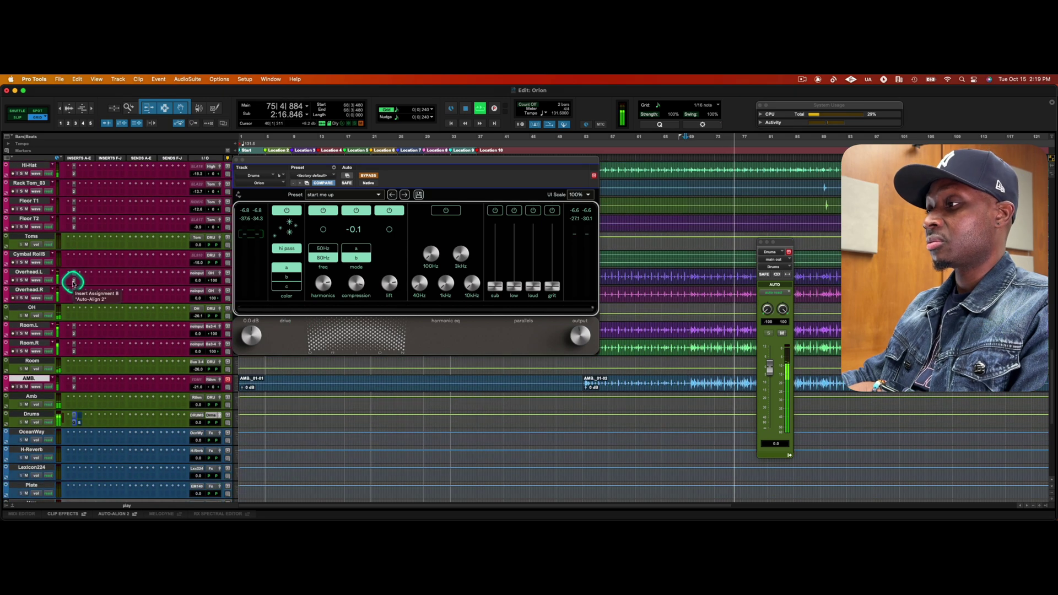
key(space)
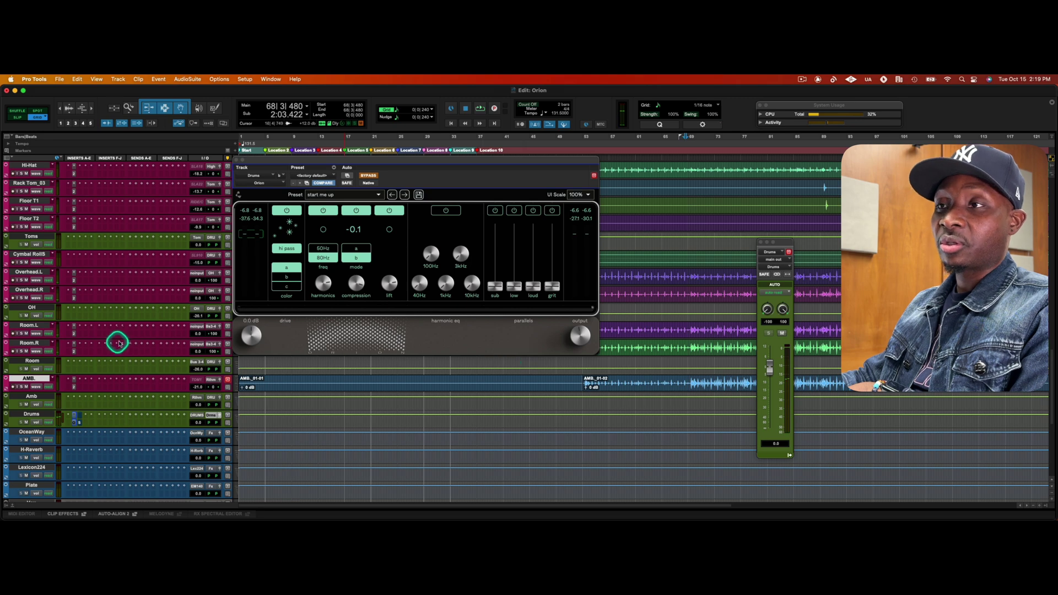
scroll(74, 309, up, 12)
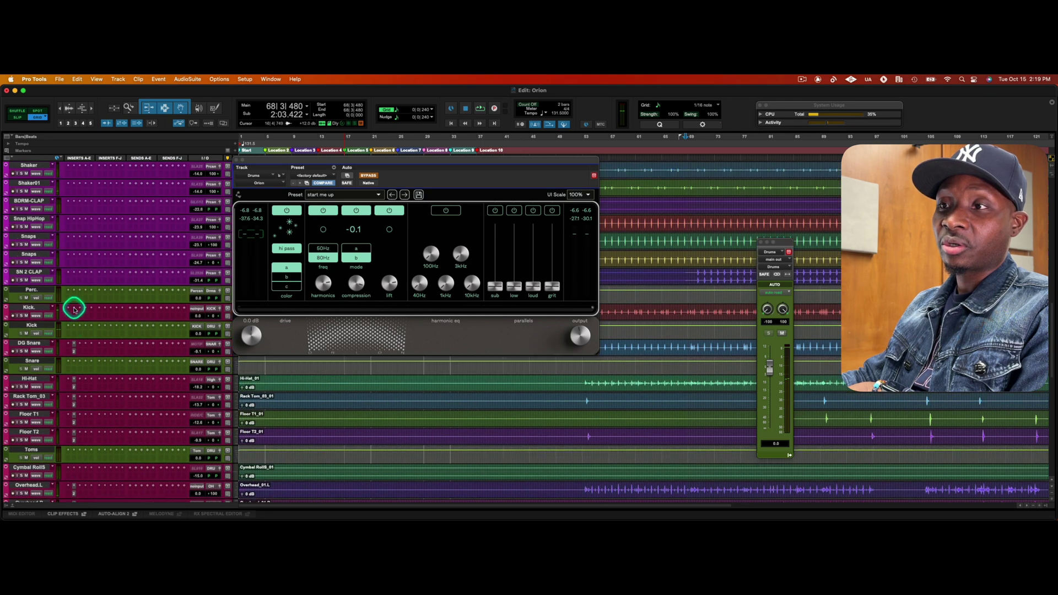
key(space)
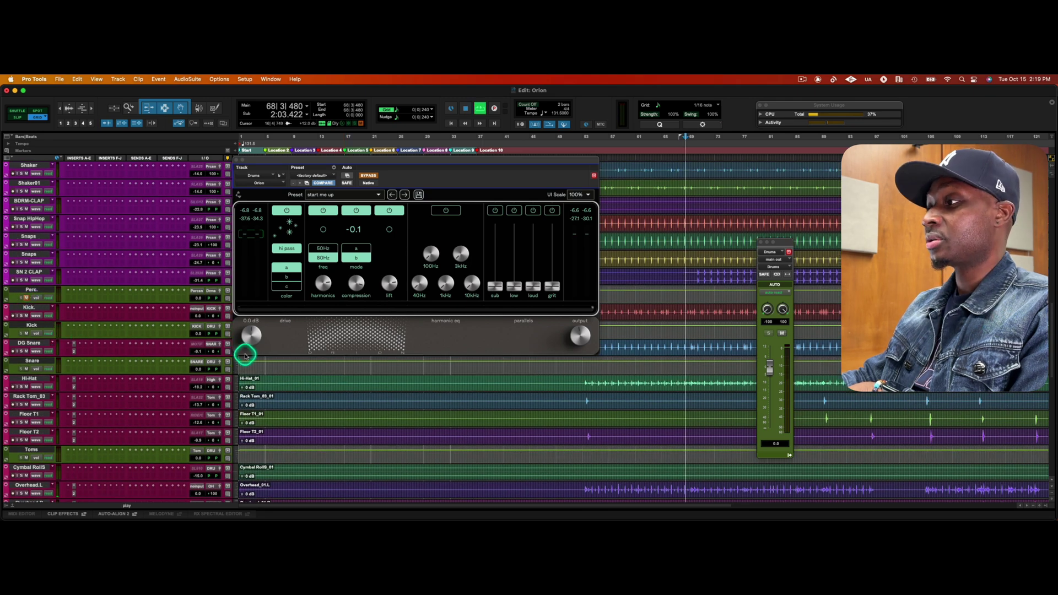
scroll(420, 416, down, 7)
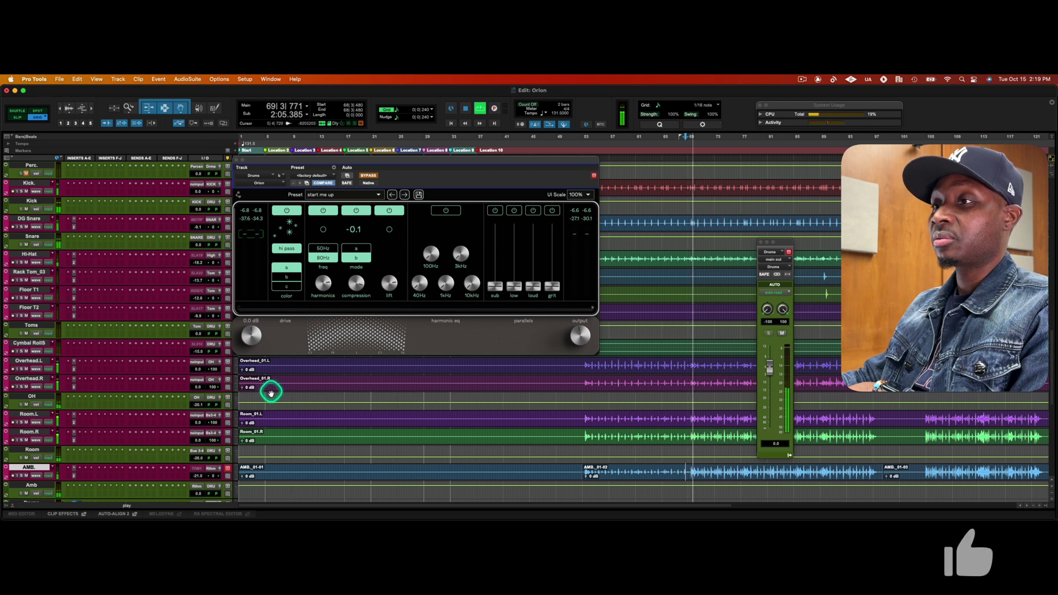
scroll(271, 392, down, 4)
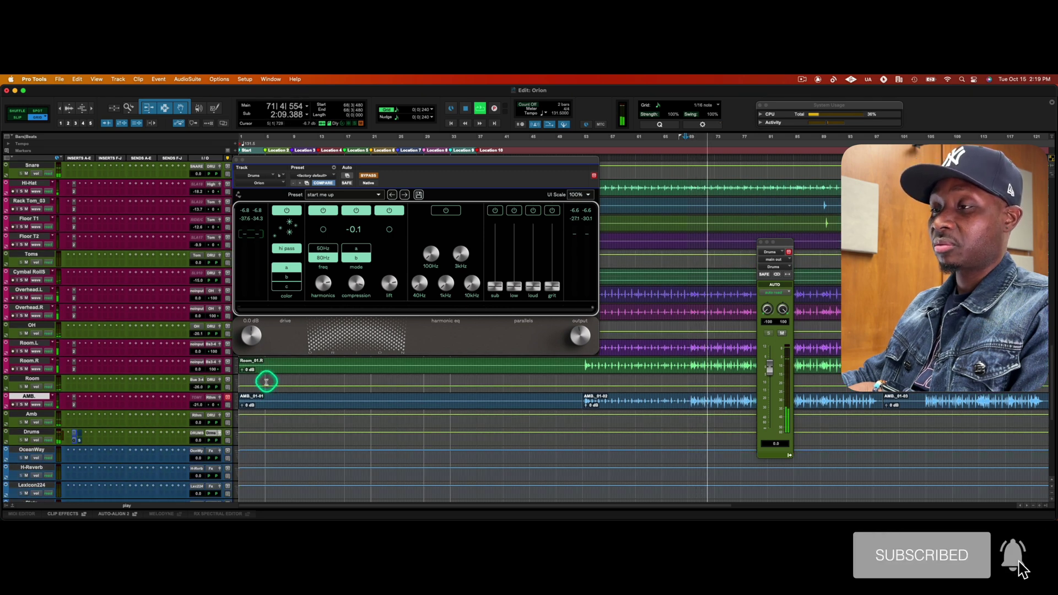
key(space)
Activate the bypassed Orion plug-in on the Drums track and play the section to audition its processing.
click(376, 178)
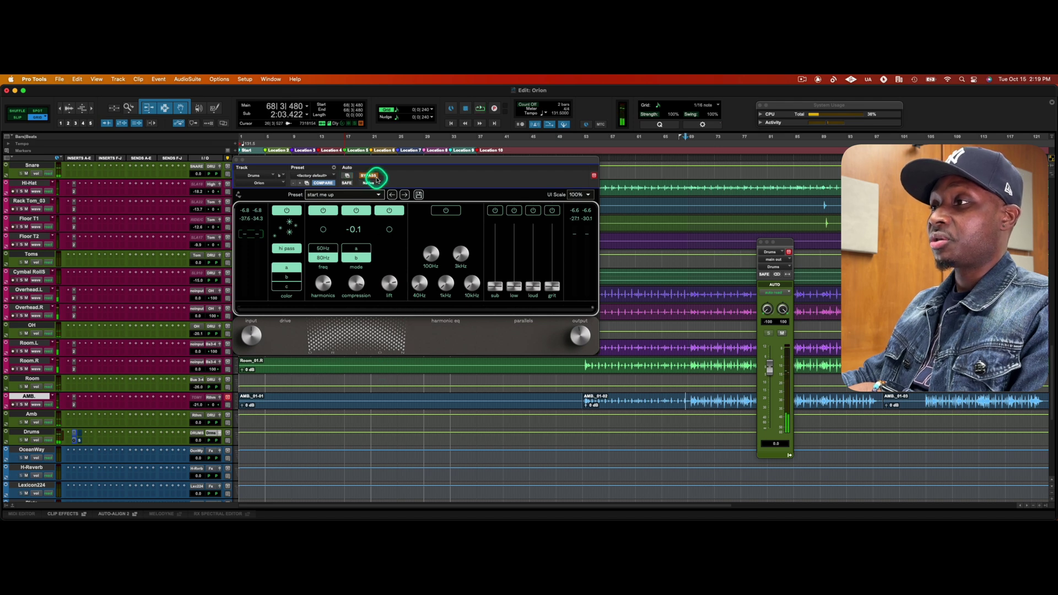
click(374, 177)
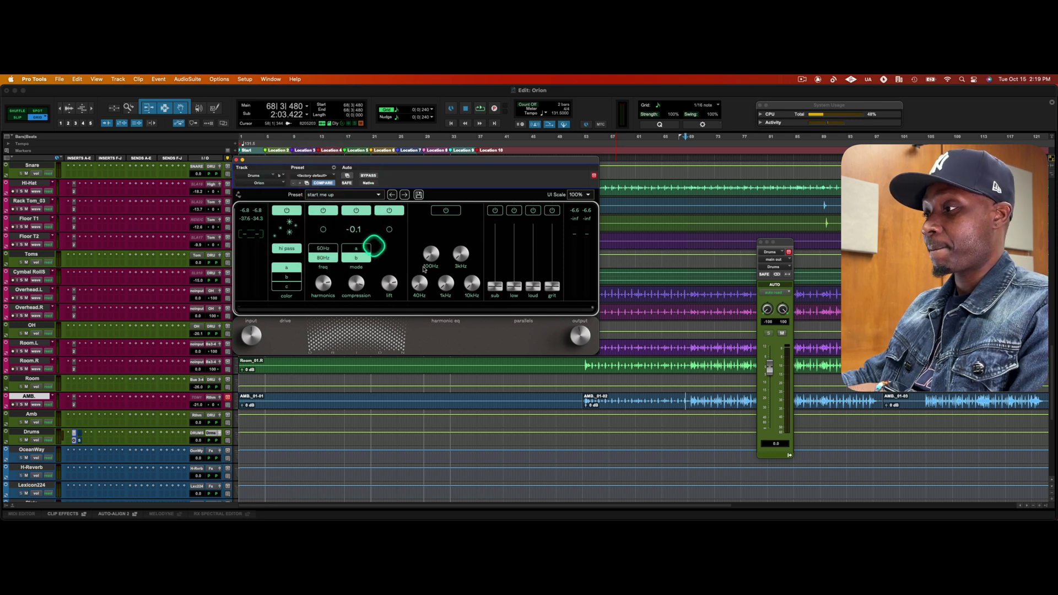
key(space)
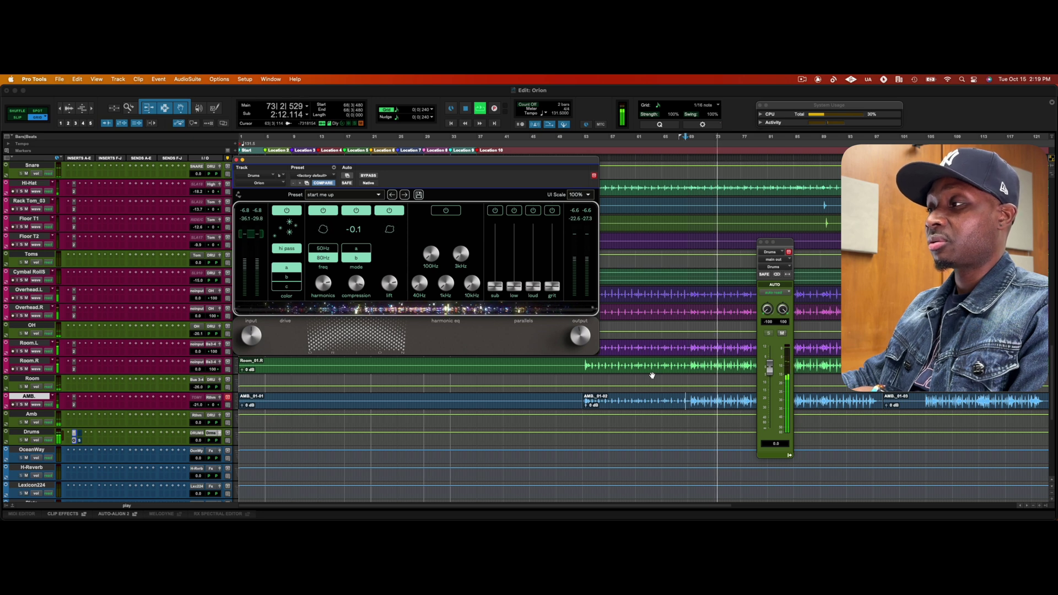
key(space)
Select the AMB_01-02 clip and play the drums from its start at bar 53 with Orion active.
click(864, 400)
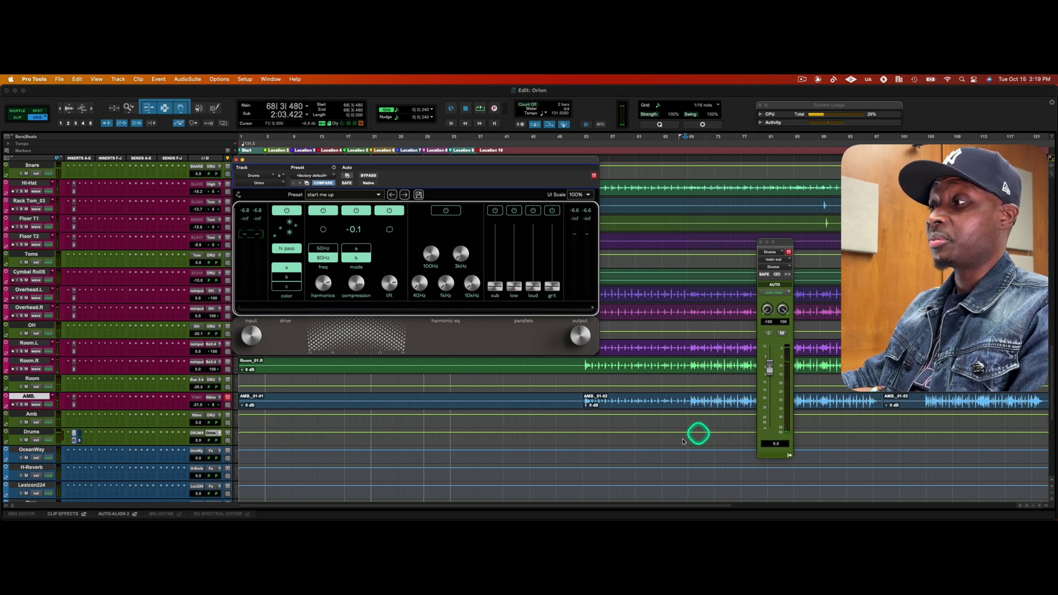
click(663, 402)
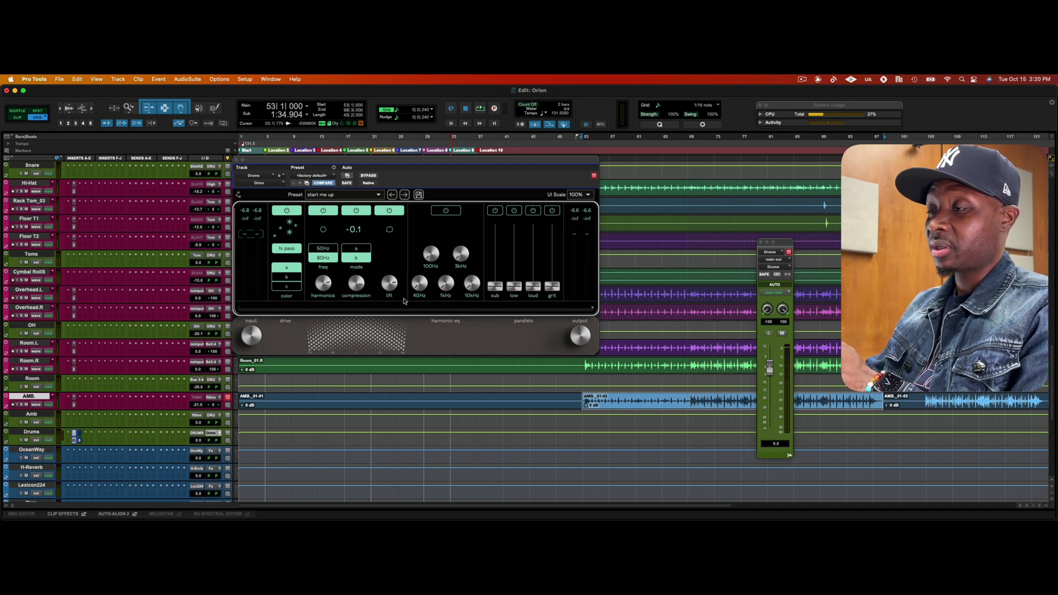
click(298, 275)
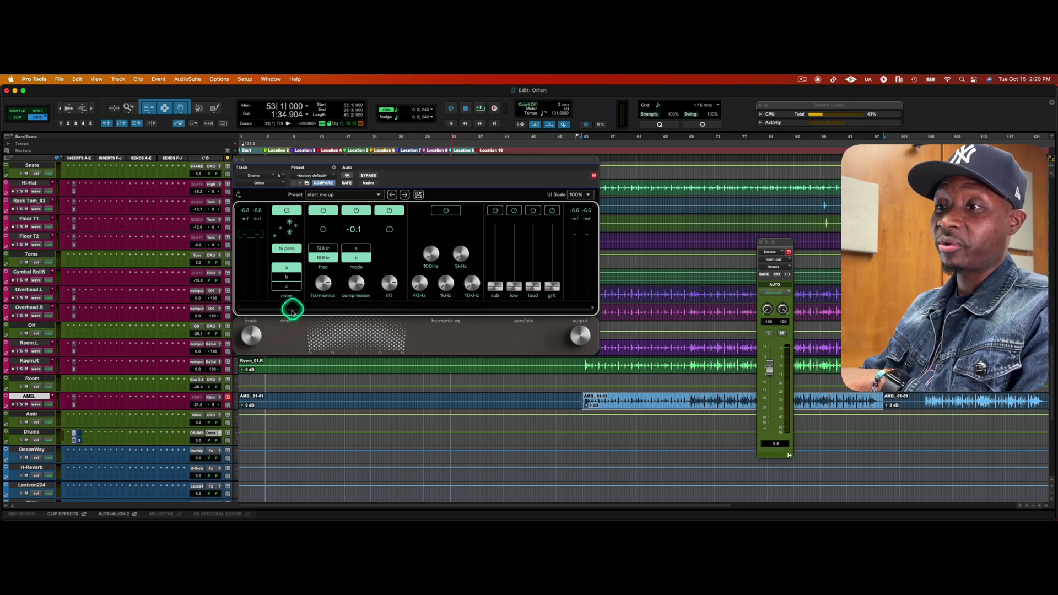
mouse_move(391, 296)
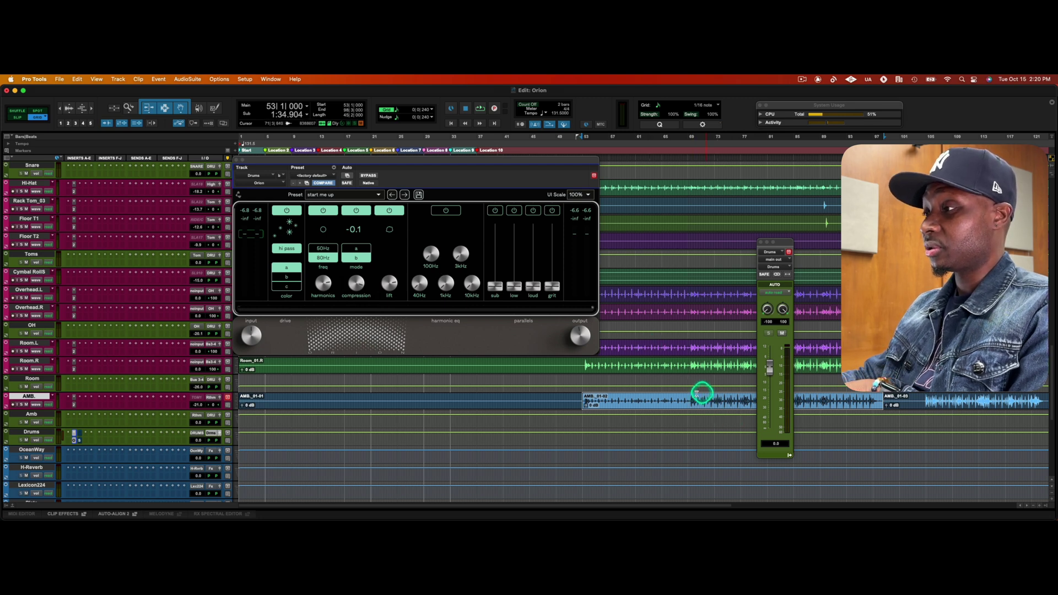
key(space)
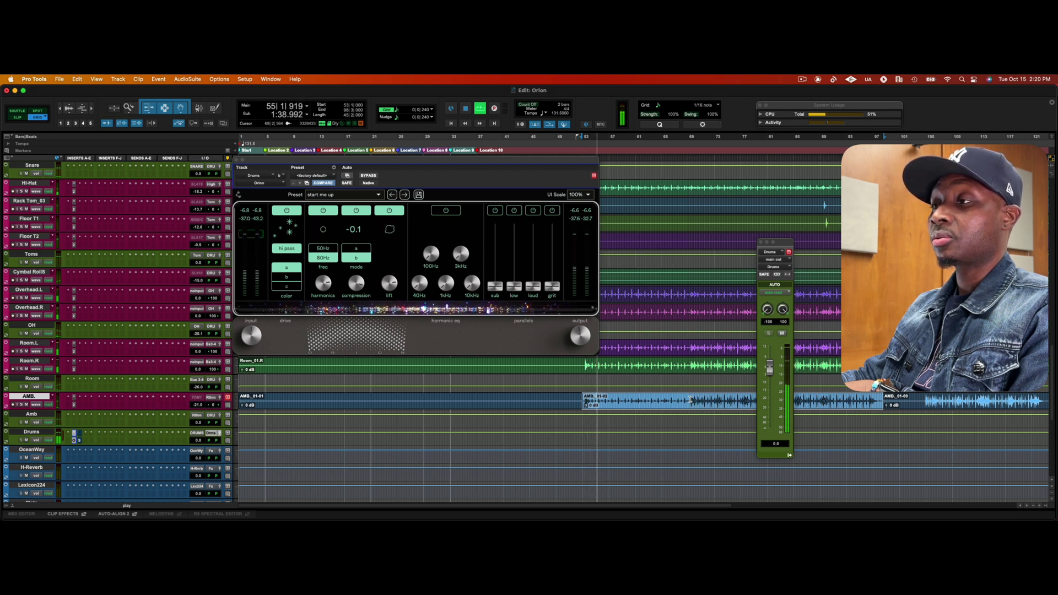
key(space)
Bypass Orion on the Drums track and play the same section for comparison.
click(371, 178)
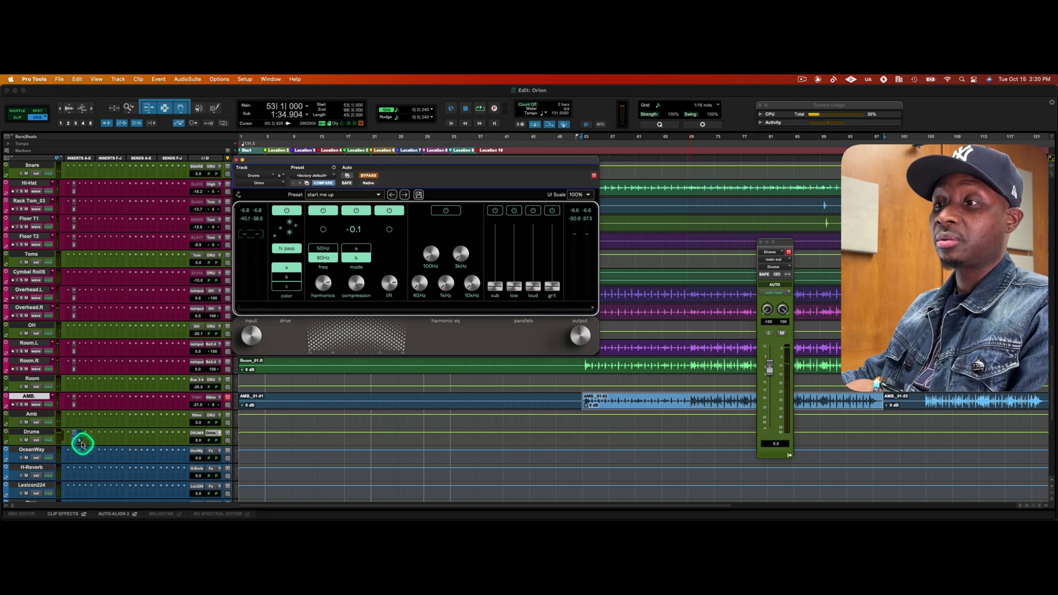
key(space)
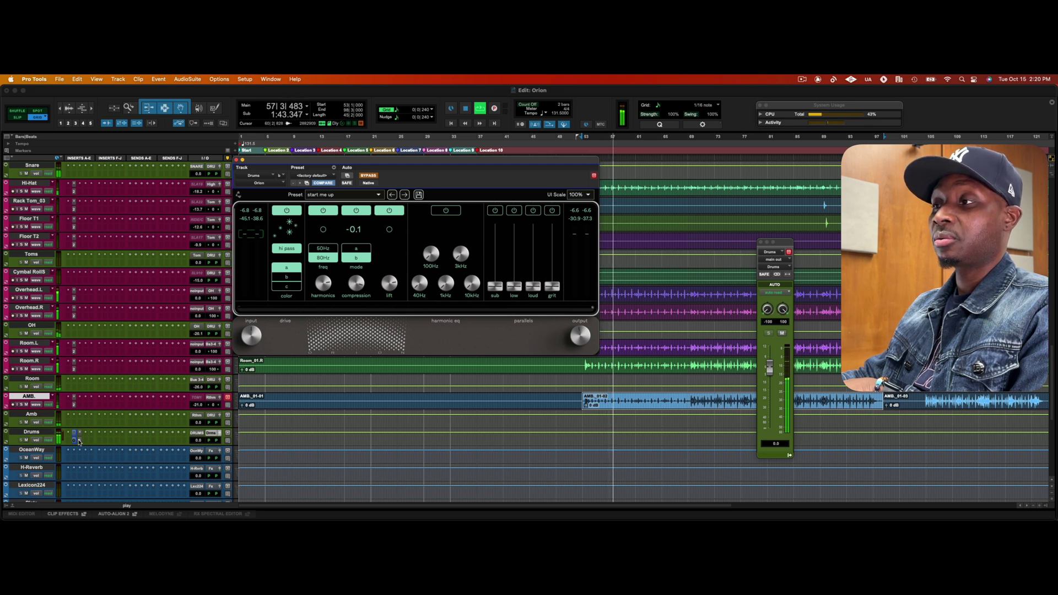
key(space)
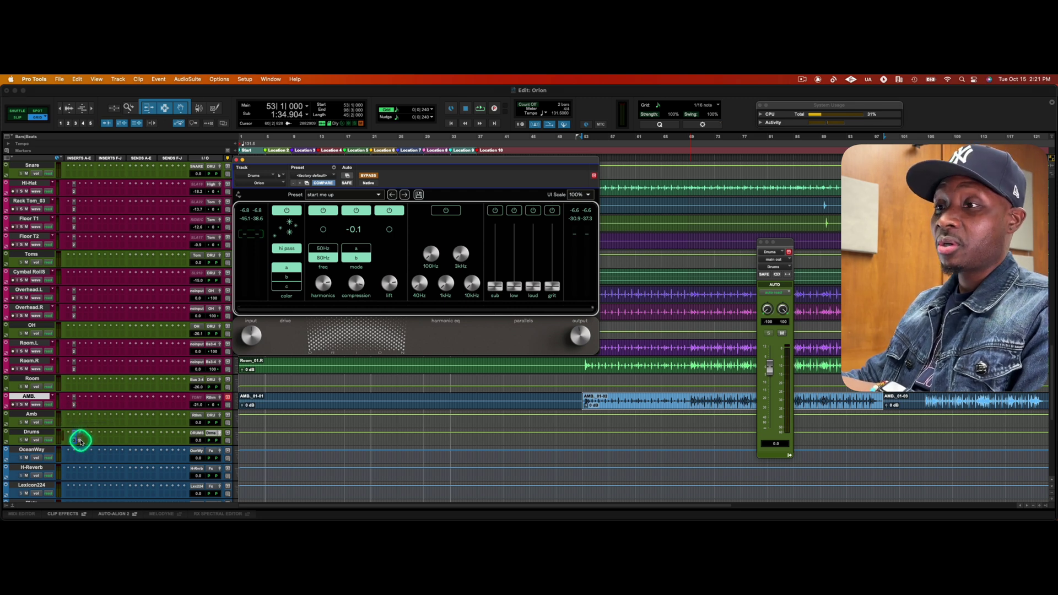
Bypass all eight effects in the Drums track's StudioRack chain, from L1 limiter to the SSL bus compressor, and play the unprocessed drums.
click(79, 441)
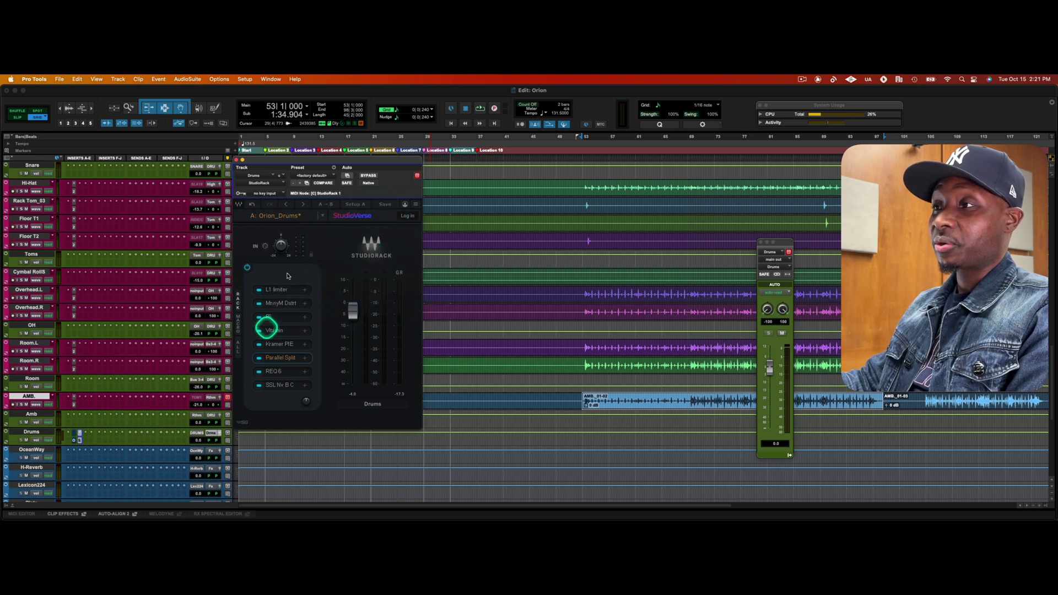
click(258, 385)
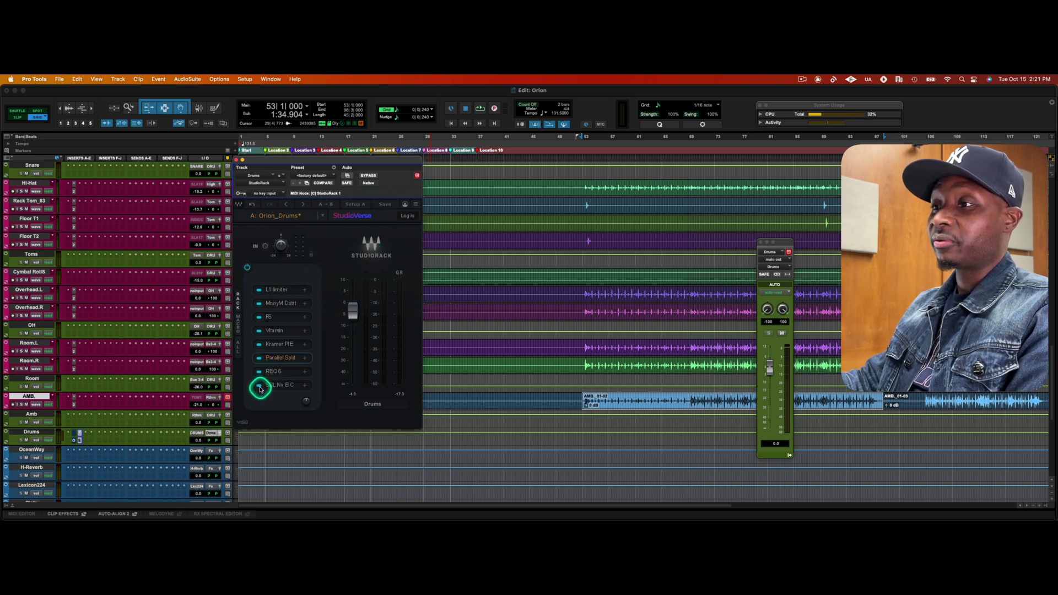
click(260, 373)
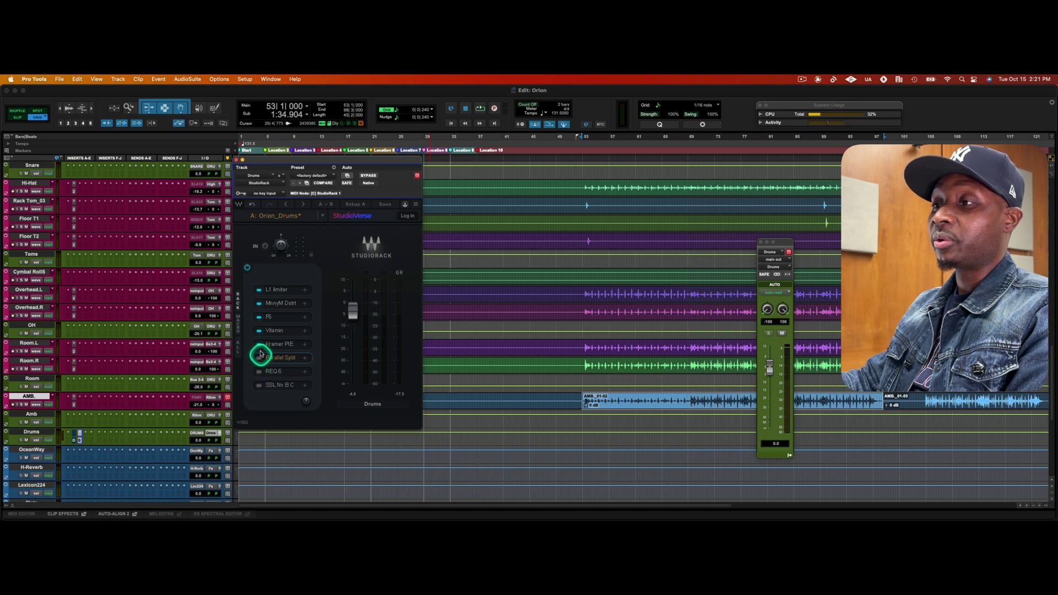
click(260, 356)
click(261, 320)
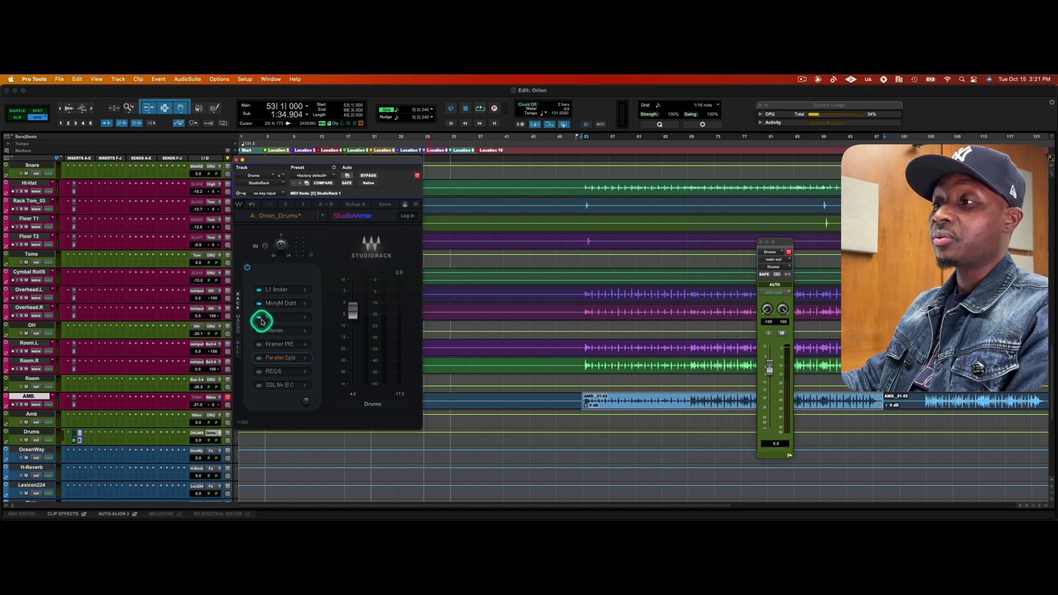
click(259, 303)
click(259, 290)
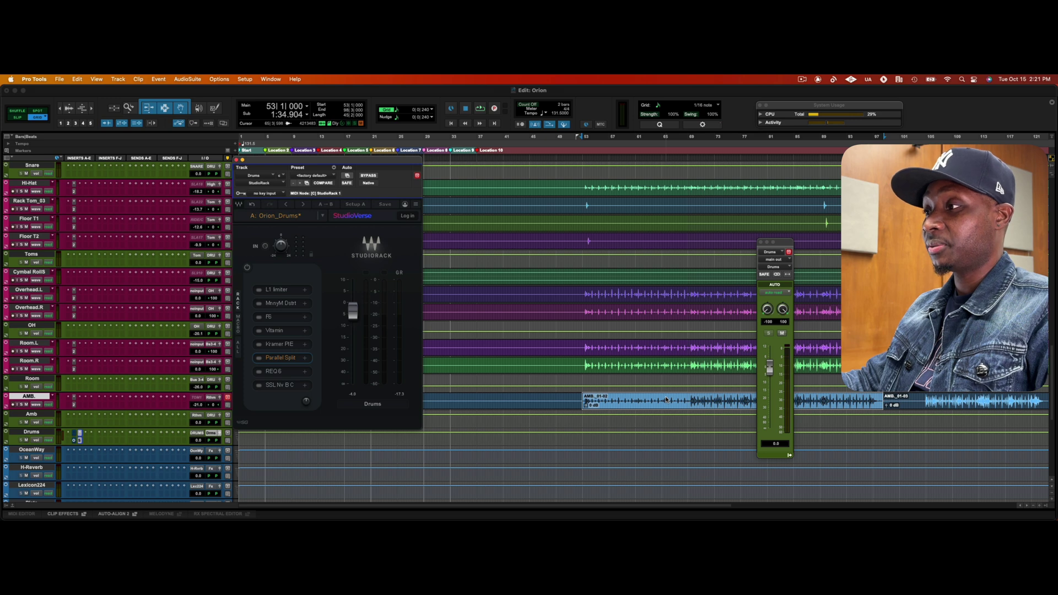
key(space)
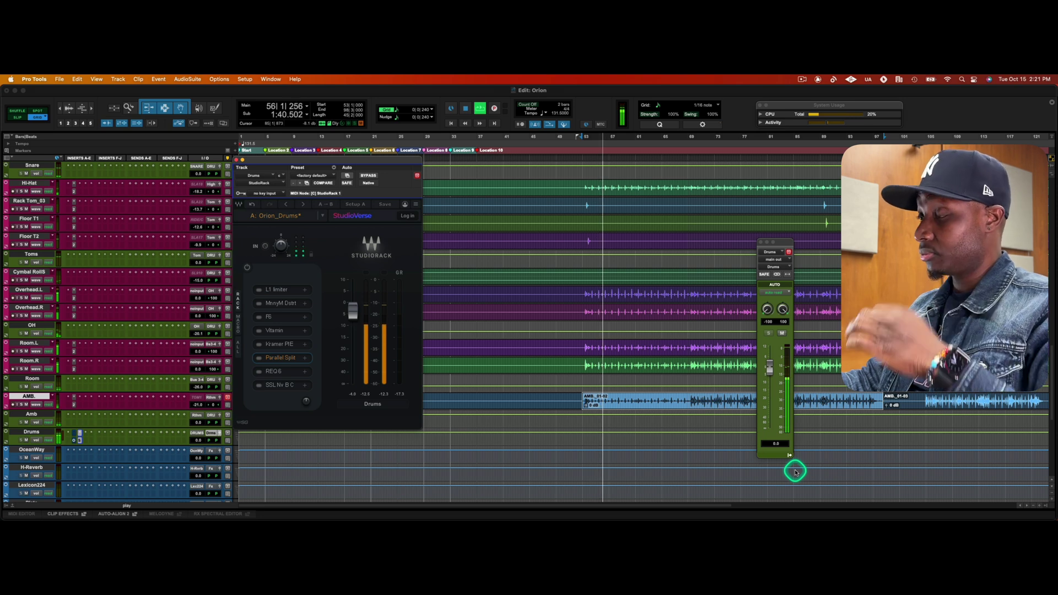
key(space)
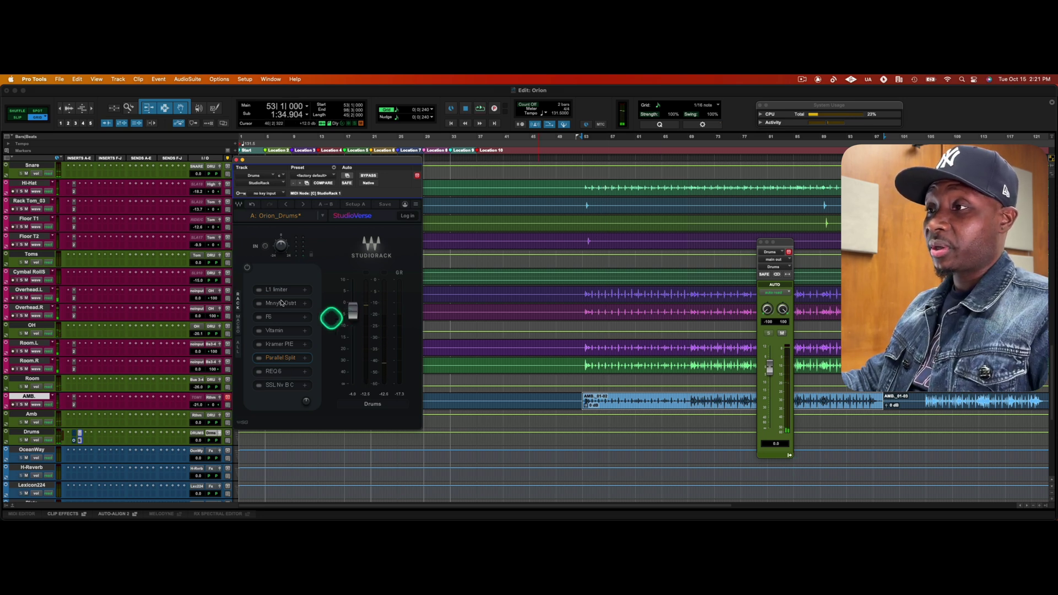
Re-enable the L1 limiter in the first StudioRack slot and compare the drums with it off and on during playback.
click(272, 289)
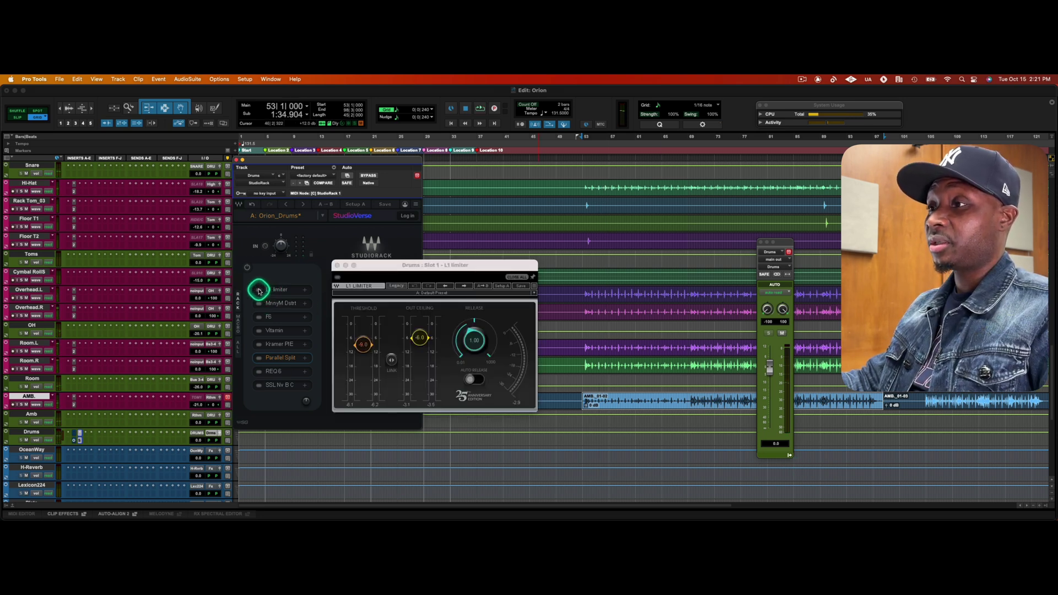
click(259, 290)
click(279, 291)
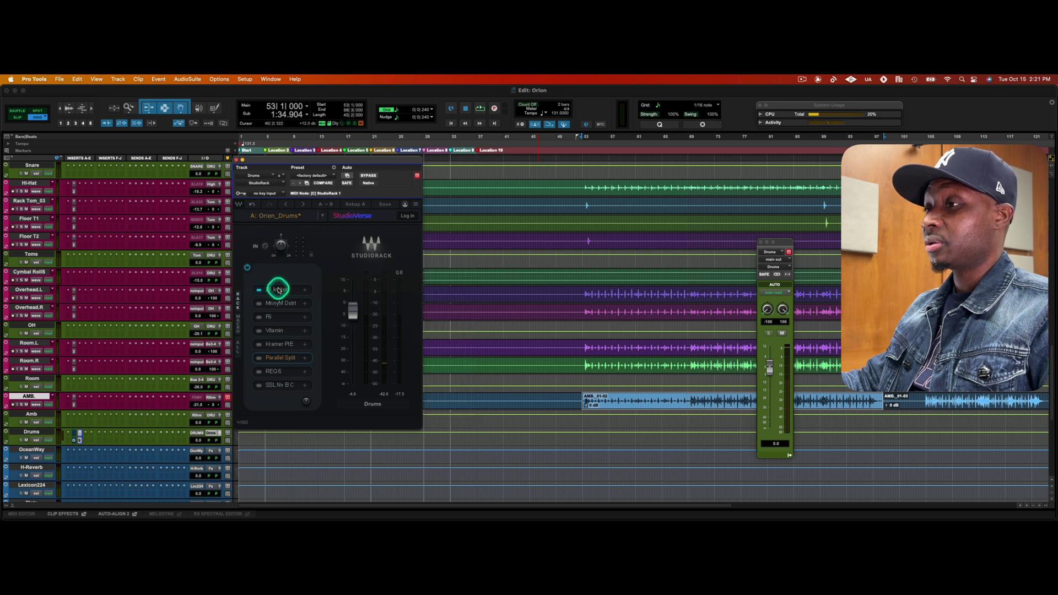
click(279, 290)
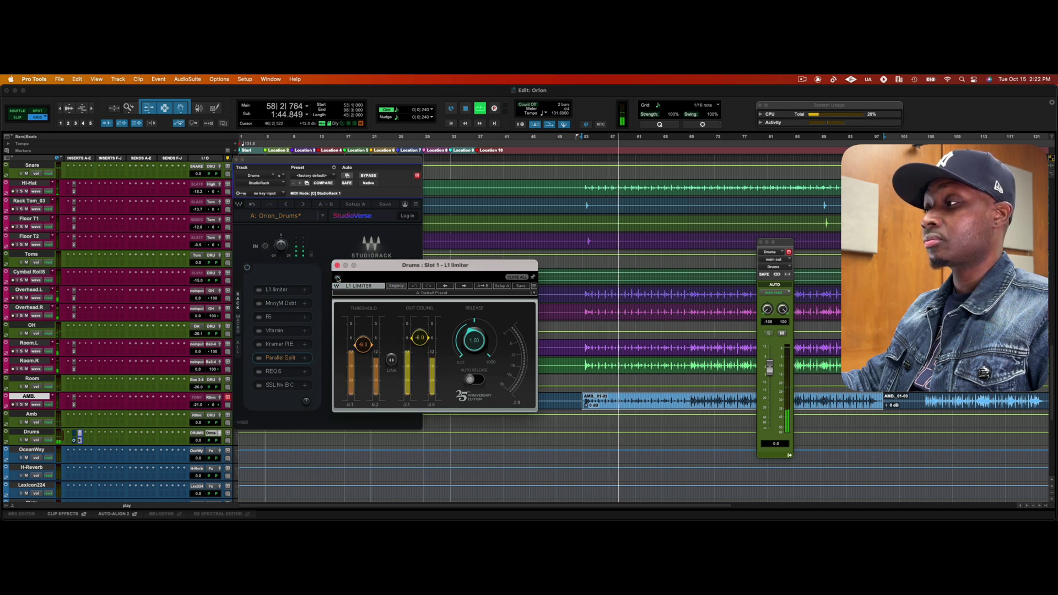
click(338, 279)
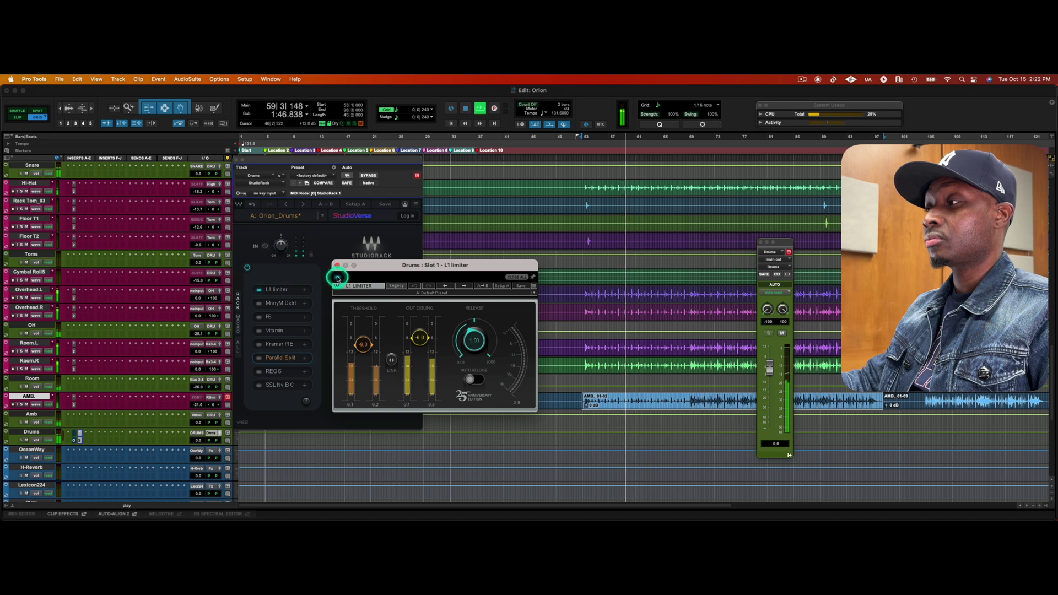
key(space)
Open the Manny Marroquin Distortion in StudioRack slot 2, re-enable it and review its settings.
click(270, 313)
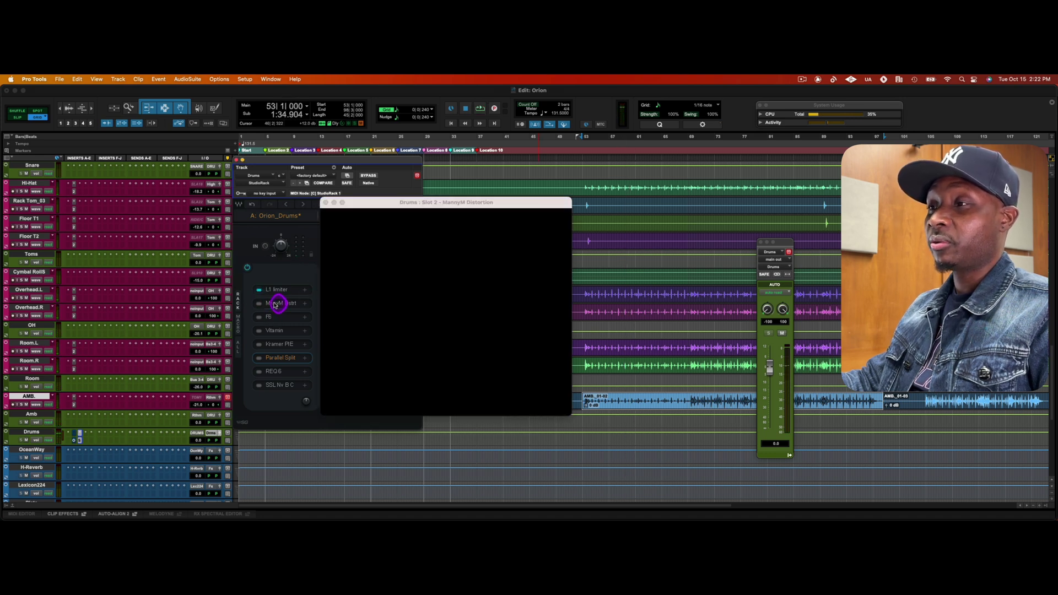
click(260, 305)
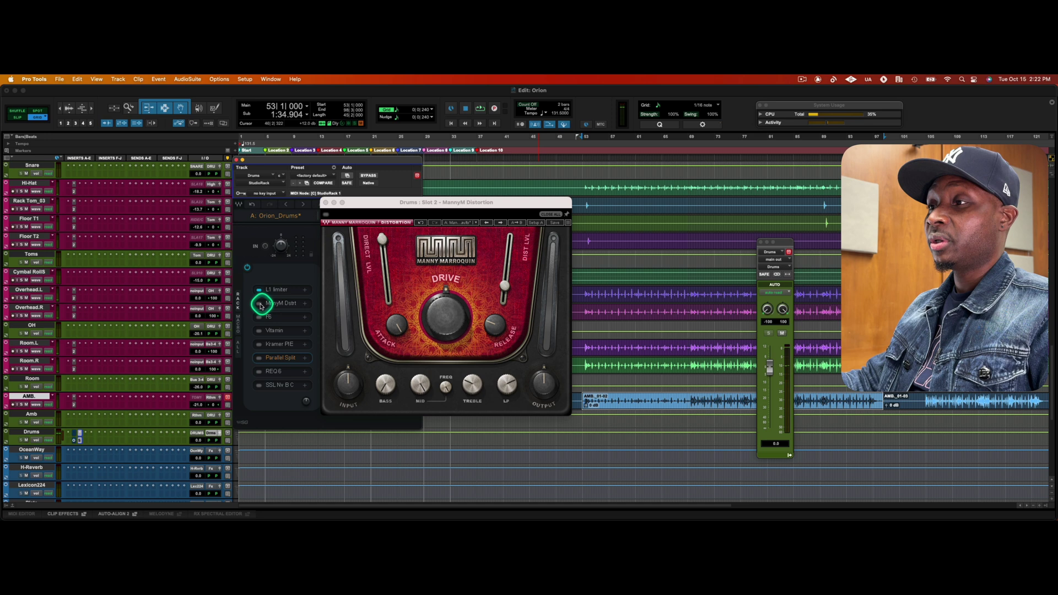
click(462, 284)
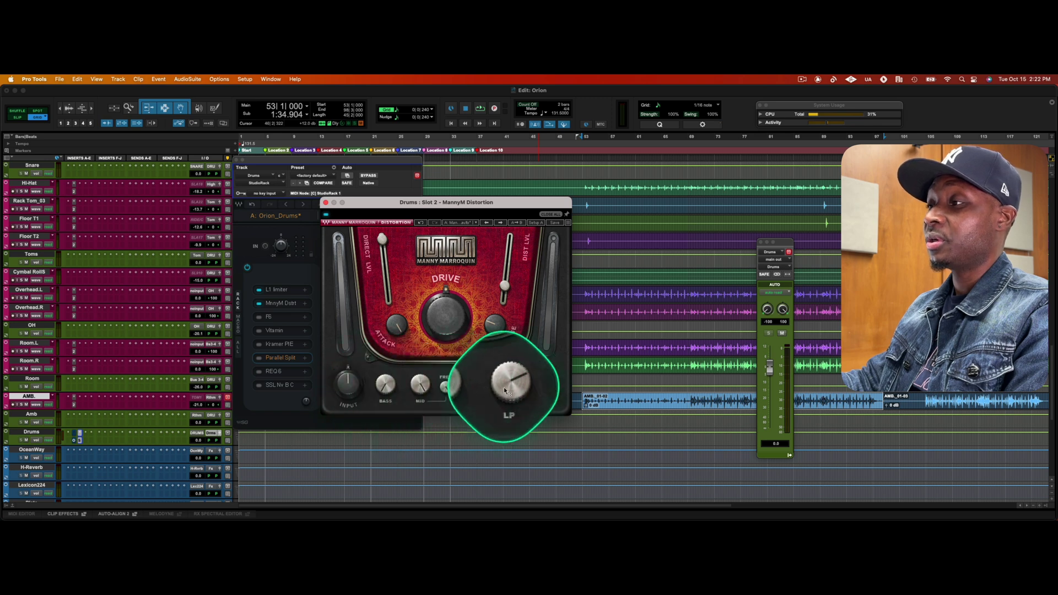
mouse_move(506, 390)
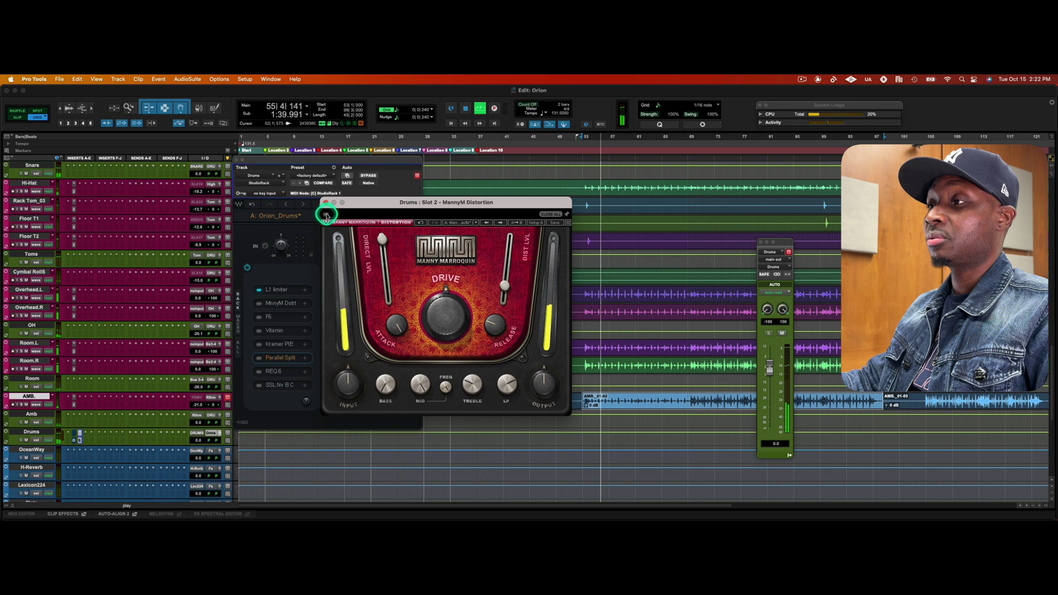
Compare the drums with the Manny Marroquin Distortion off and on while playing the section from bar 53.
click(326, 215)
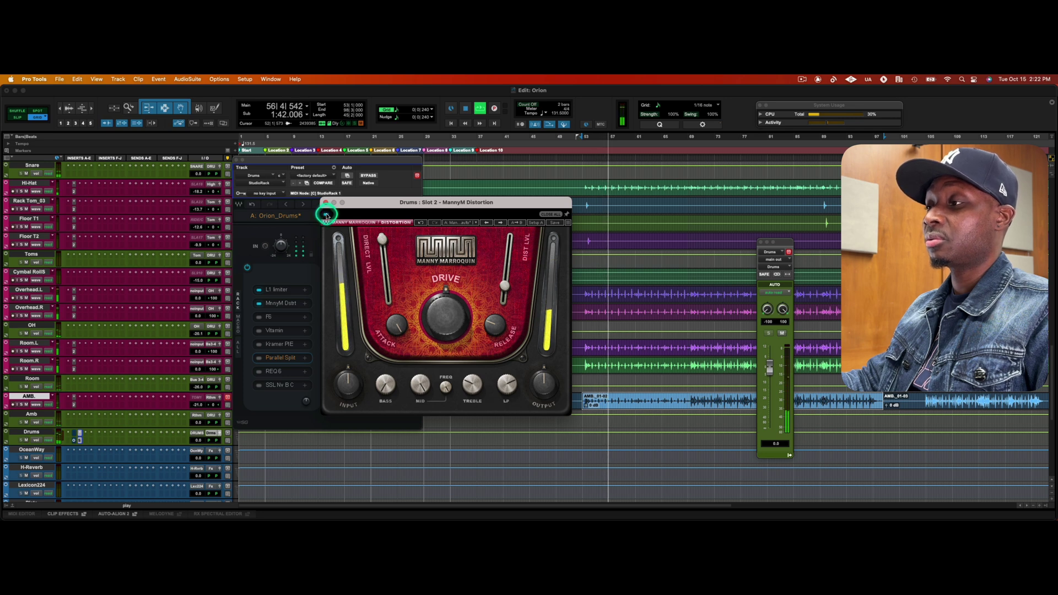
key(space)
click(302, 285)
click(271, 296)
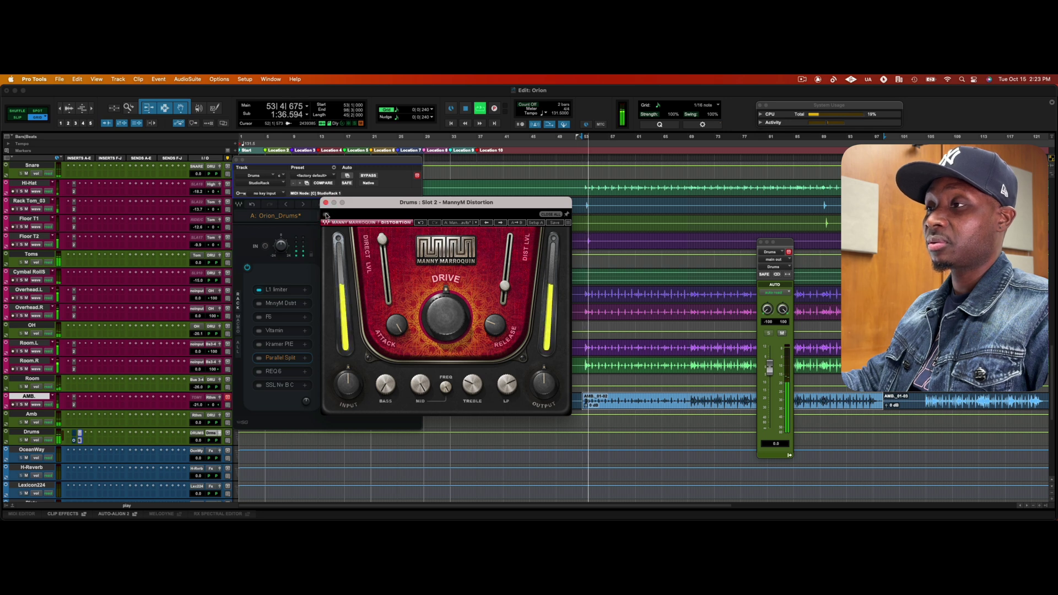
key(space)
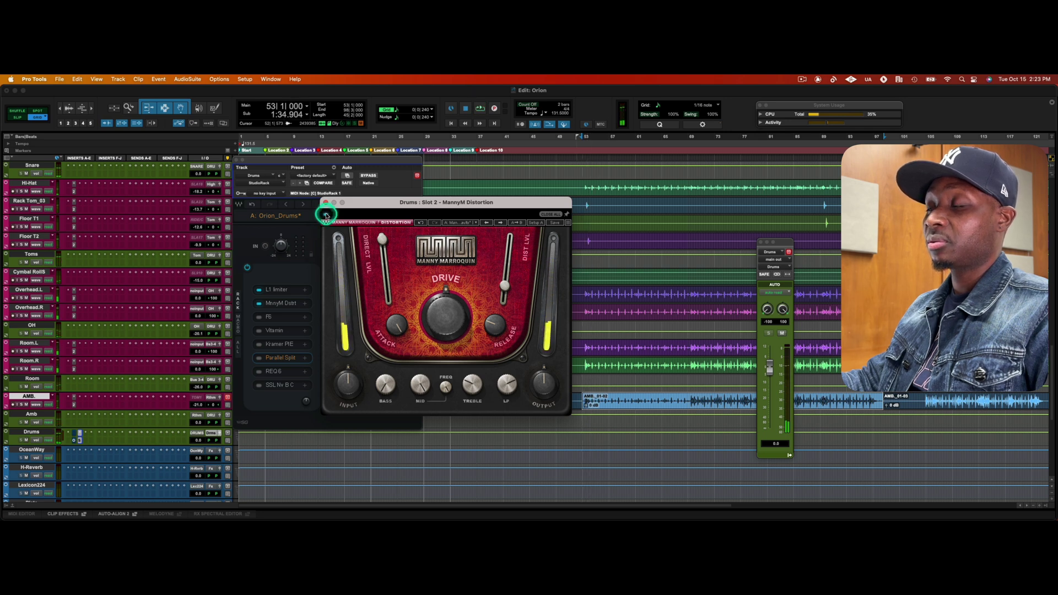
key(space)
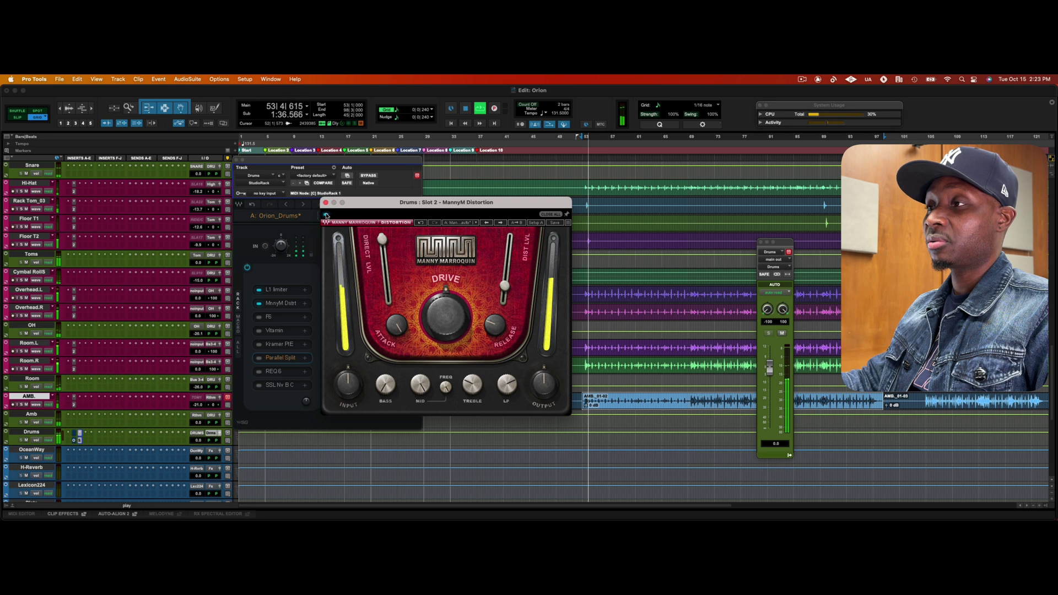
key(space)
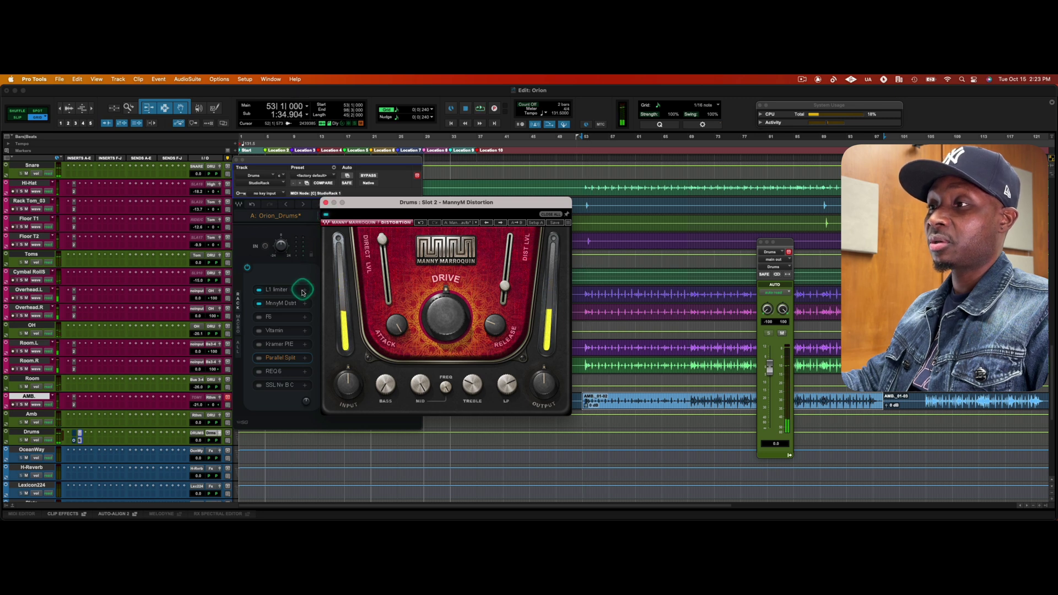
Re-enable and open the F6 equalizer in slot 3, reselect the AMB_01-02 clip and play the drums through it.
click(297, 275)
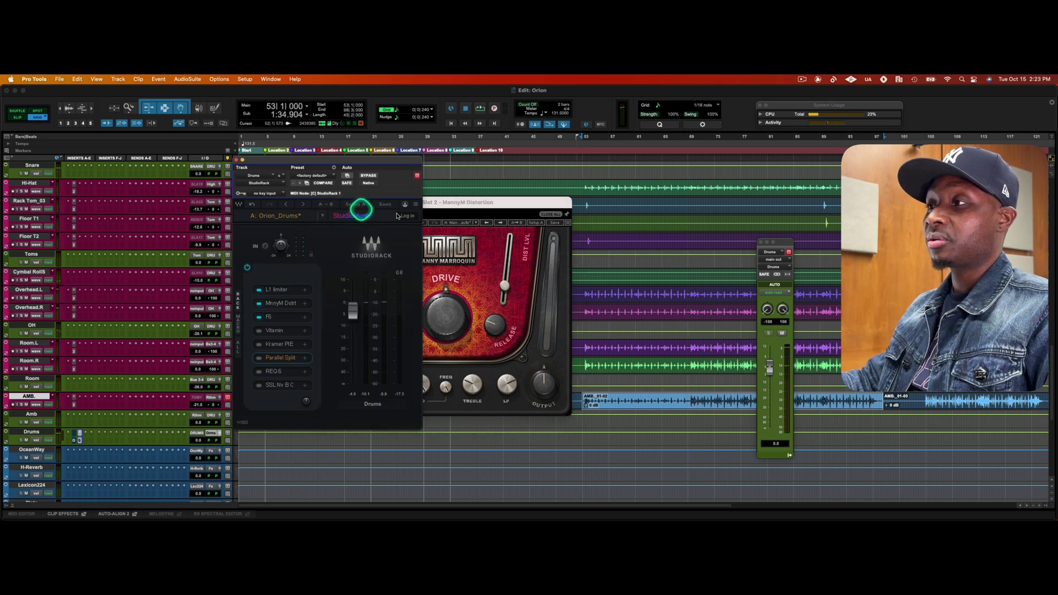
click(452, 195)
click(285, 317)
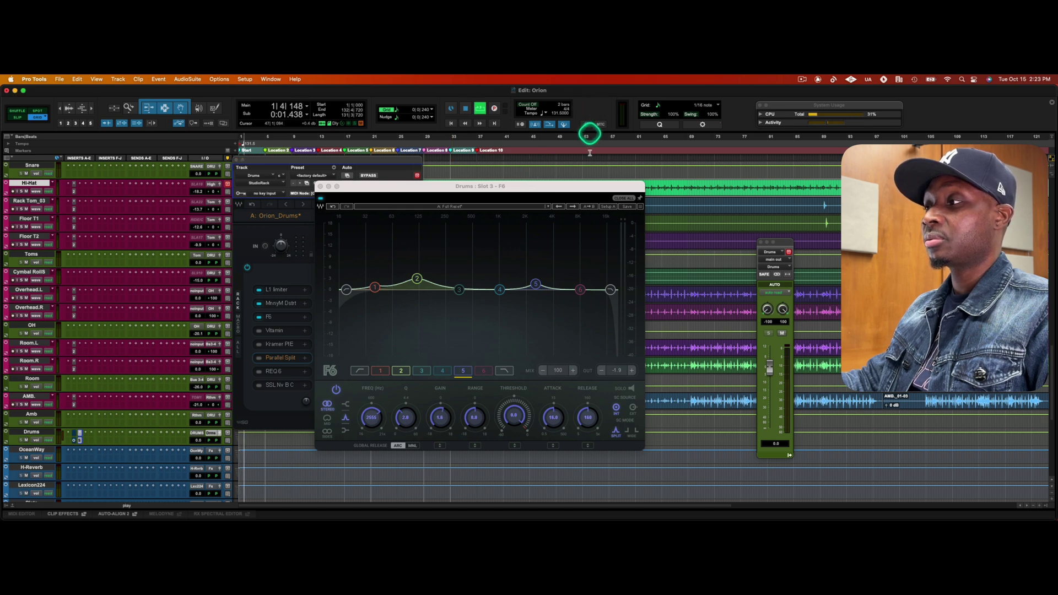
click(711, 404)
key(space)
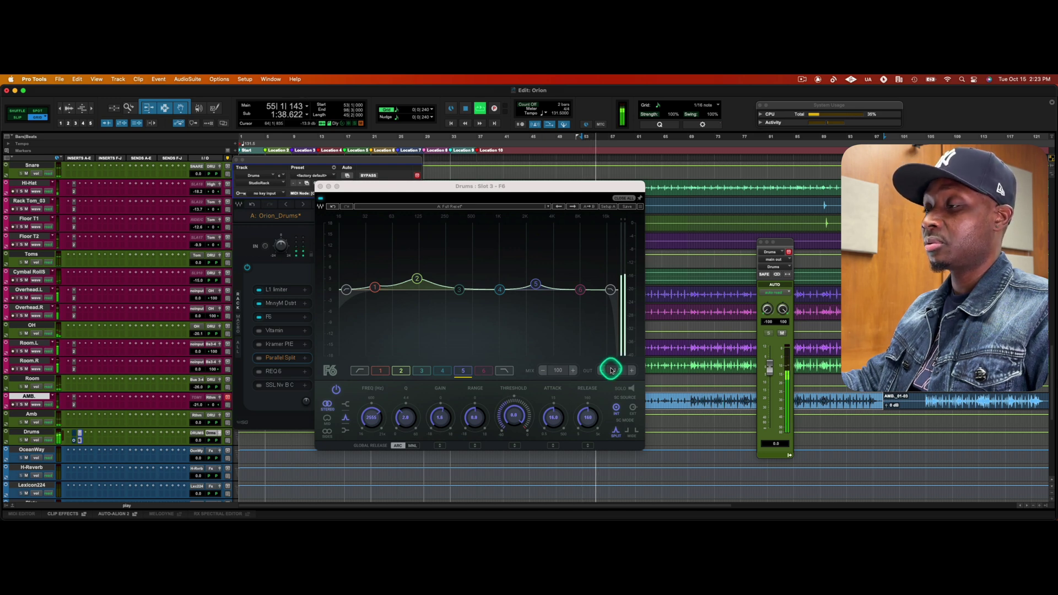
key(space)
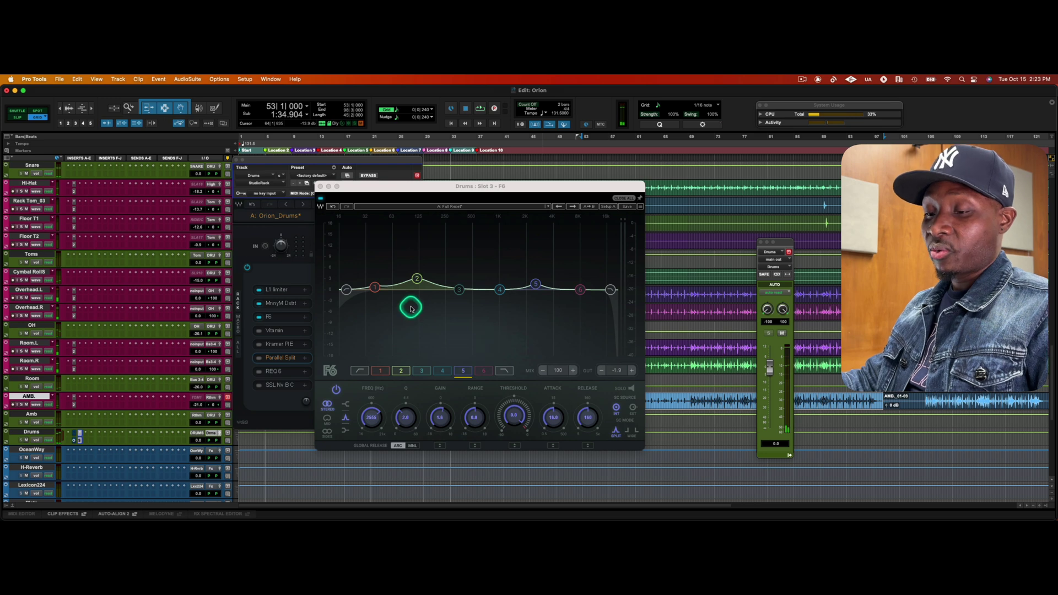
Examine the frequency and gain settings of F6 bands 1, 2 and 5 and the equalizer's output level.
click(417, 280)
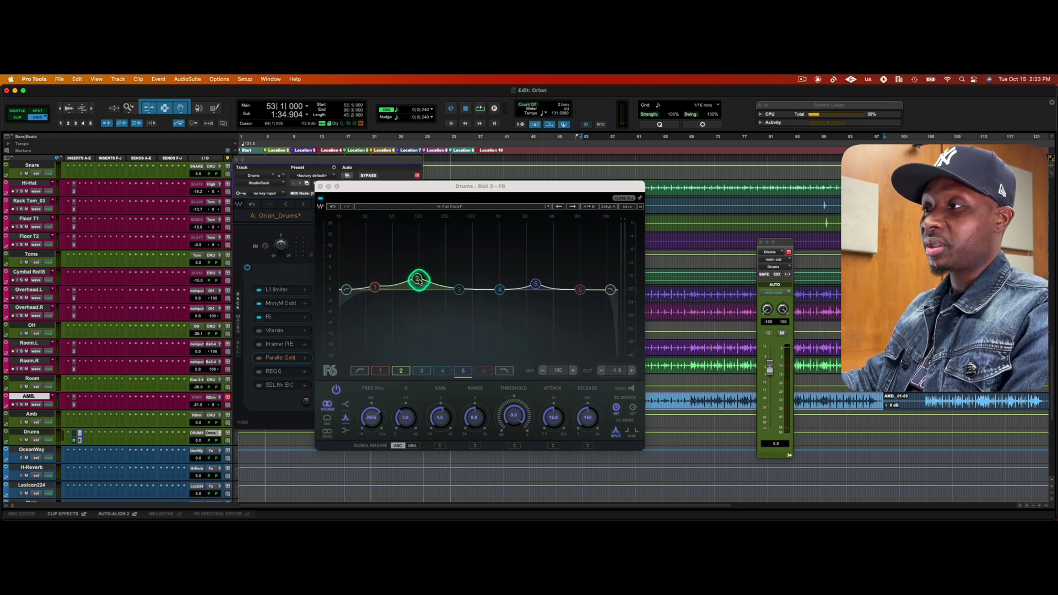
click(419, 282)
mouse_move(372, 419)
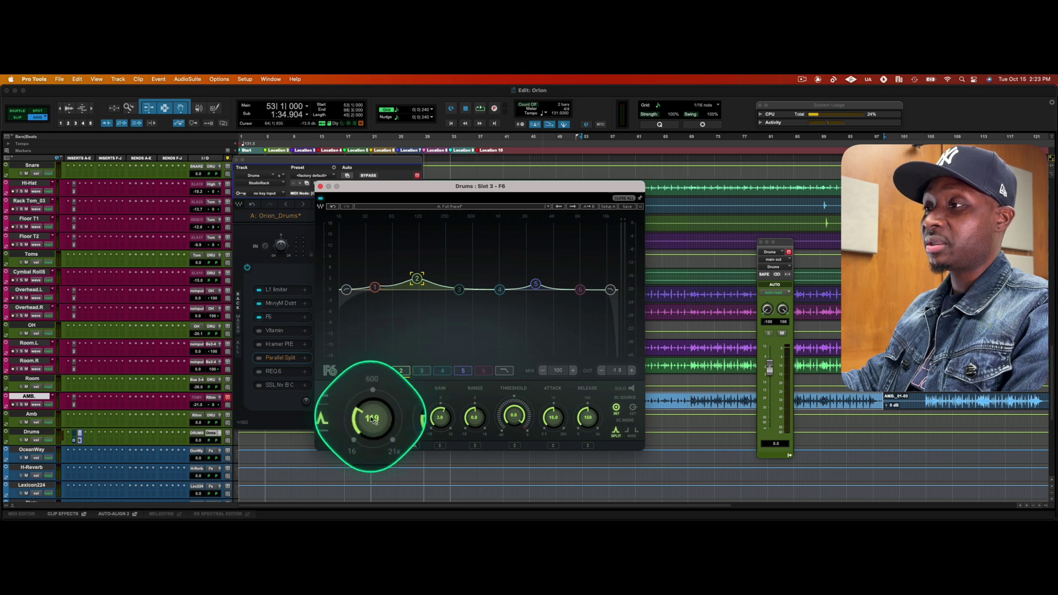
click(374, 288)
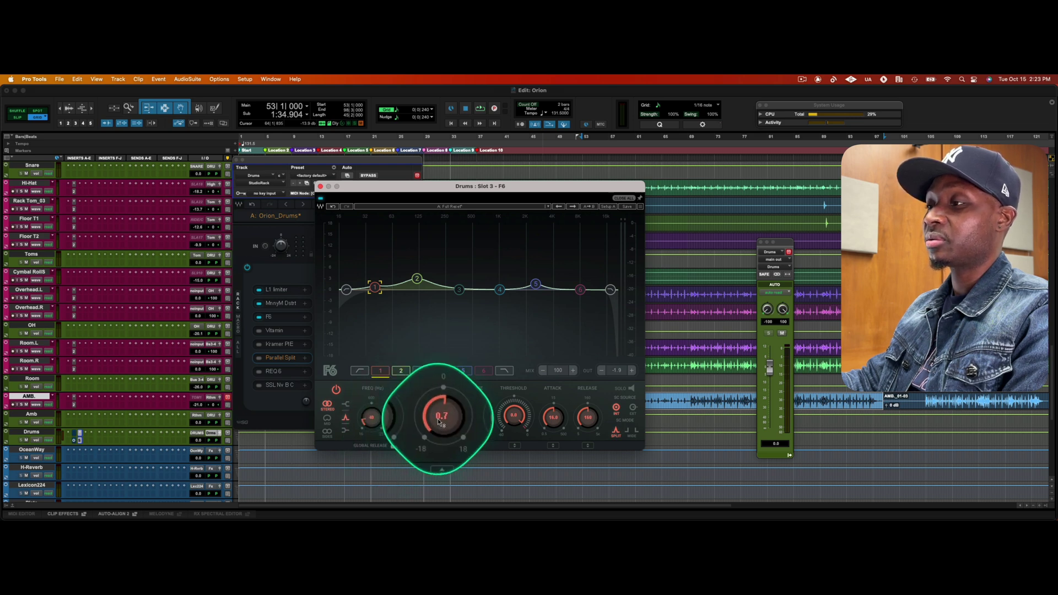
click(417, 281)
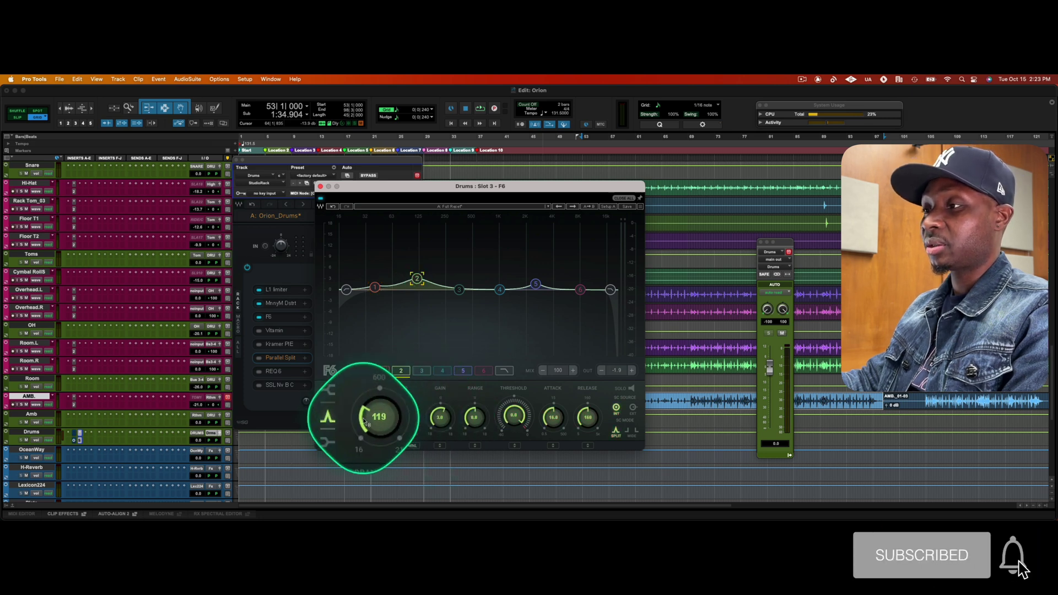
click(539, 290)
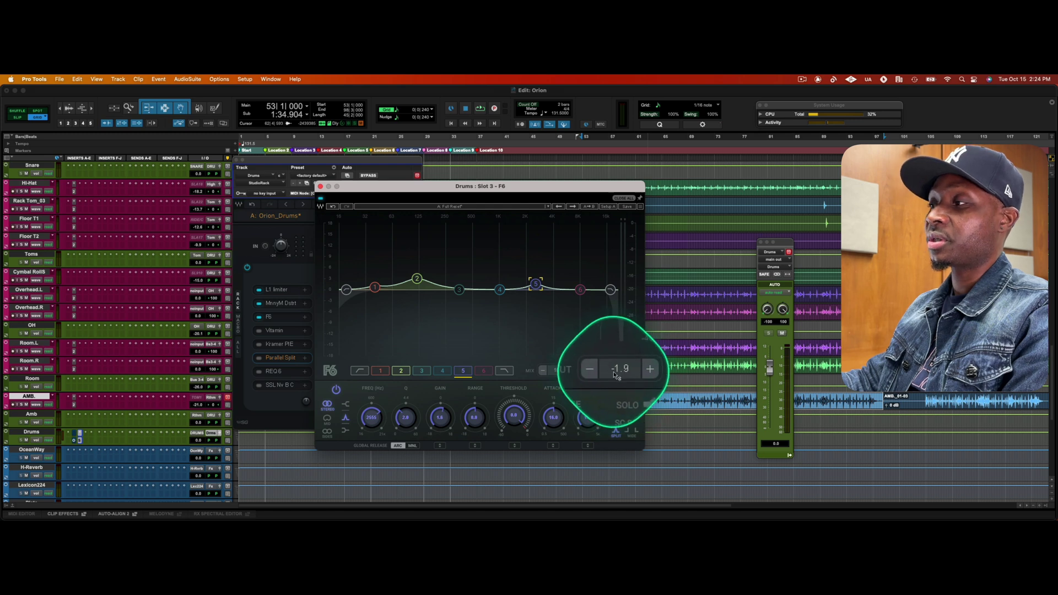
Play the drums while re-enabling and opening Vitamin in StudioRack slot 4.
key(space)
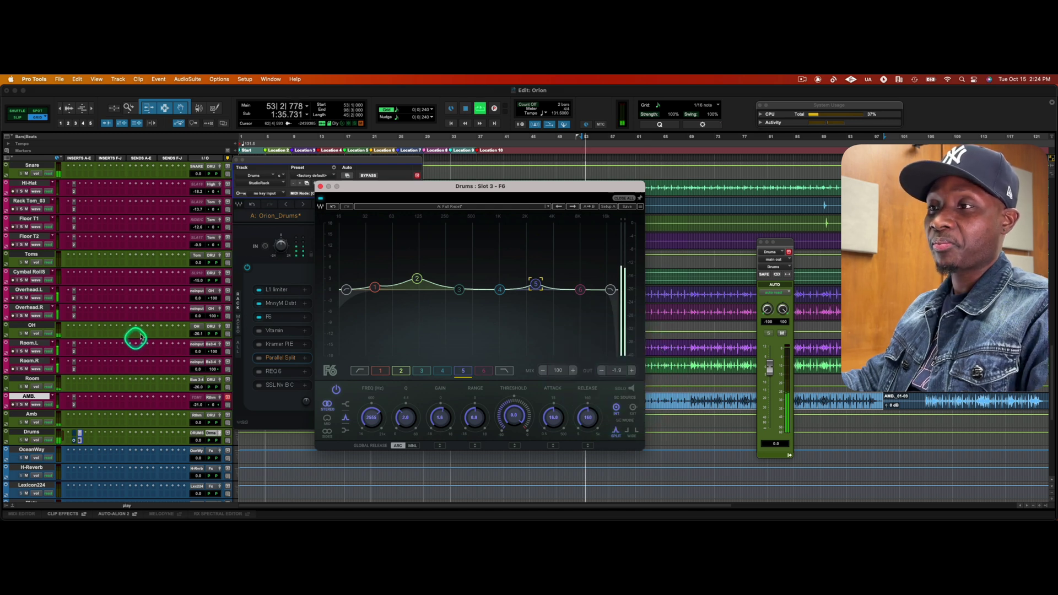
click(275, 330)
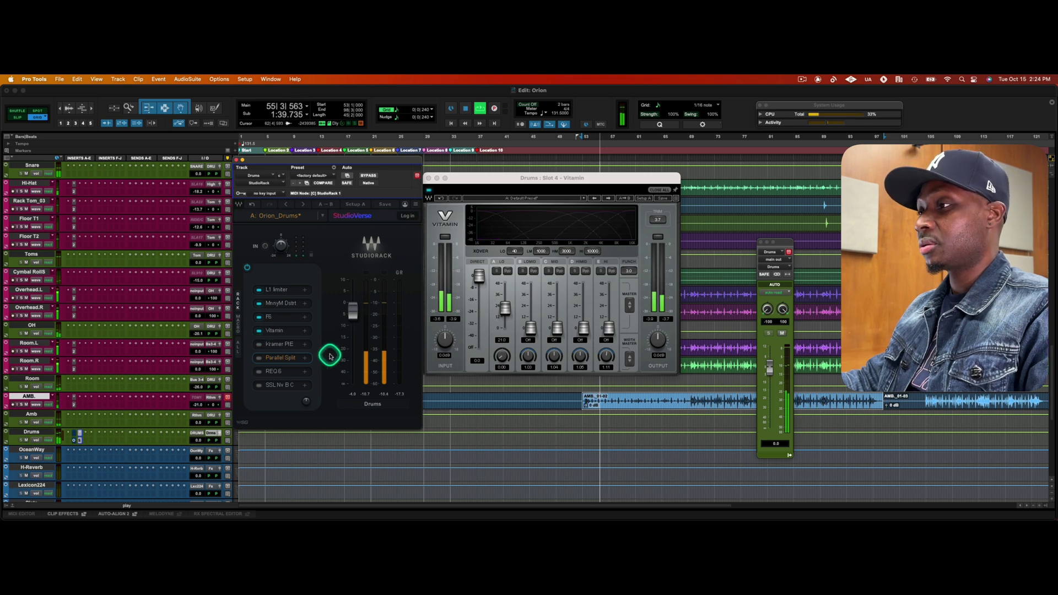
key(space)
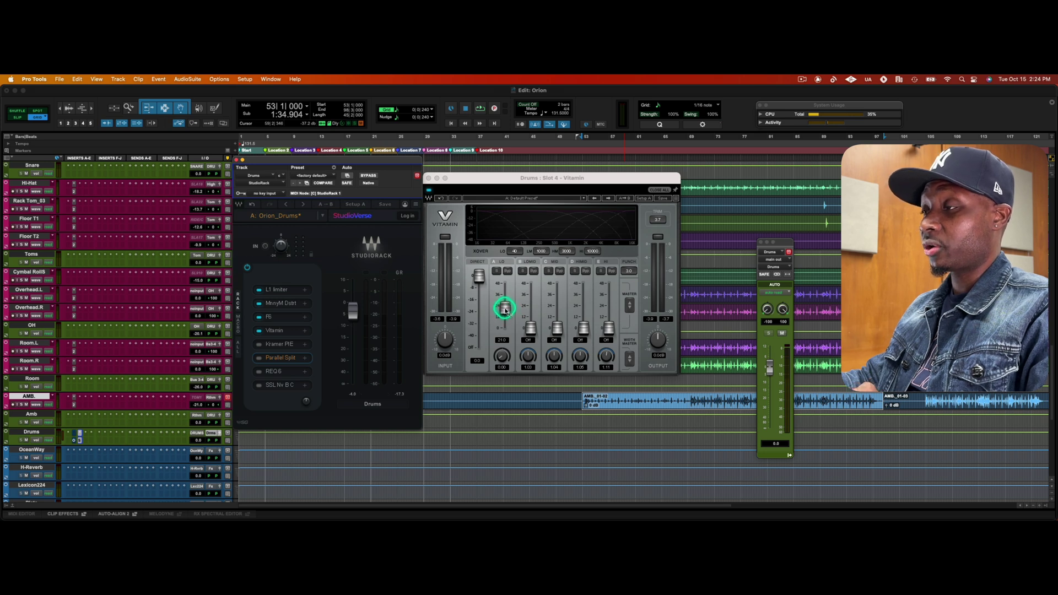
Lower Vitamin's low band fader to about 12, replay the drums and check the remaining bands.
drag(506, 310, 507, 308)
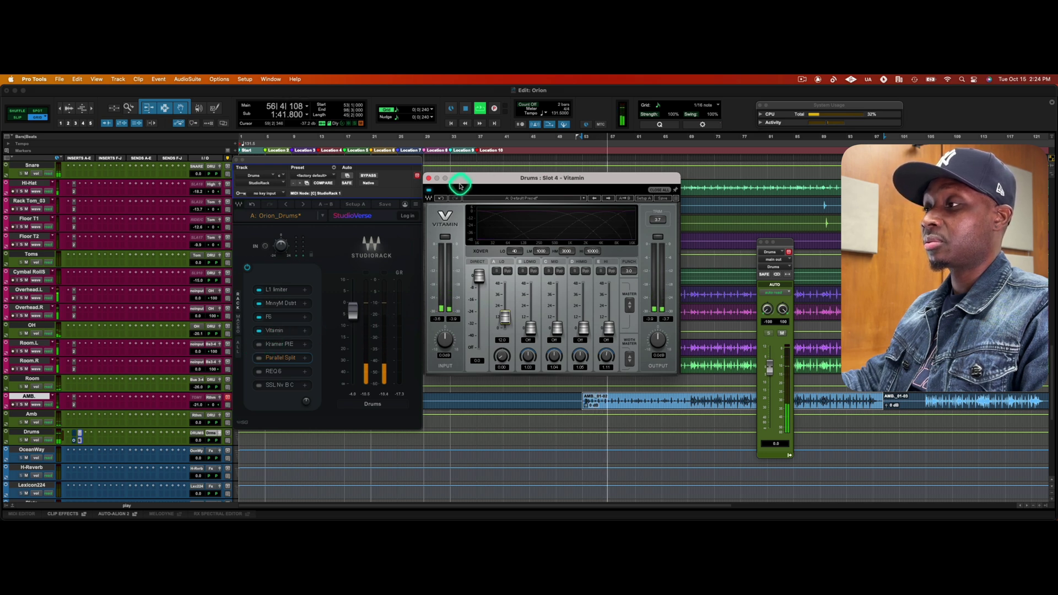
key(space)
click(567, 353)
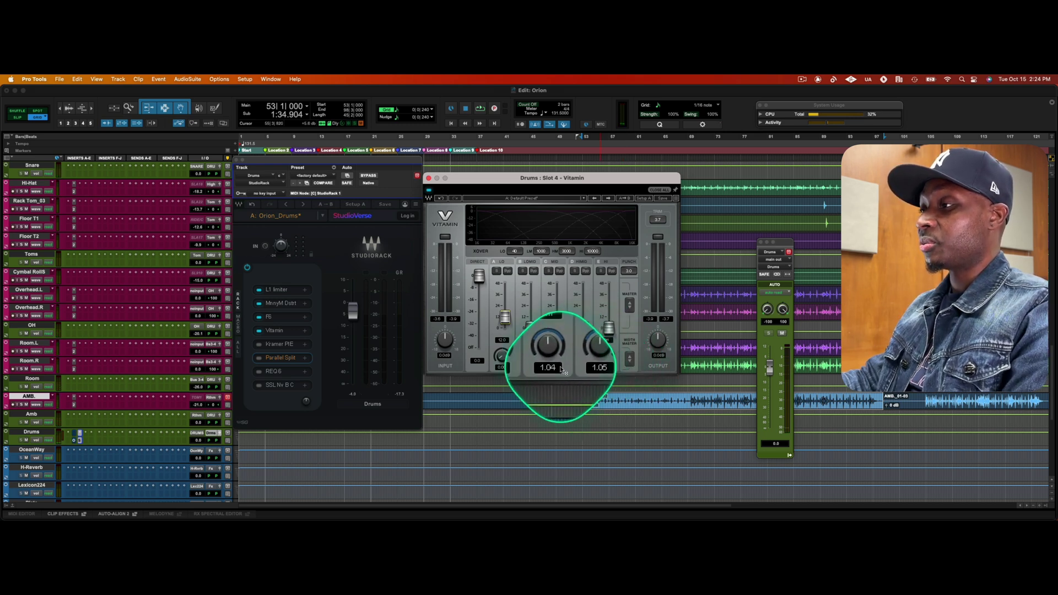
Re-enable and open the Kramer PIE compressor in slot 5 and compare the drums with it off and on during playback.
click(269, 345)
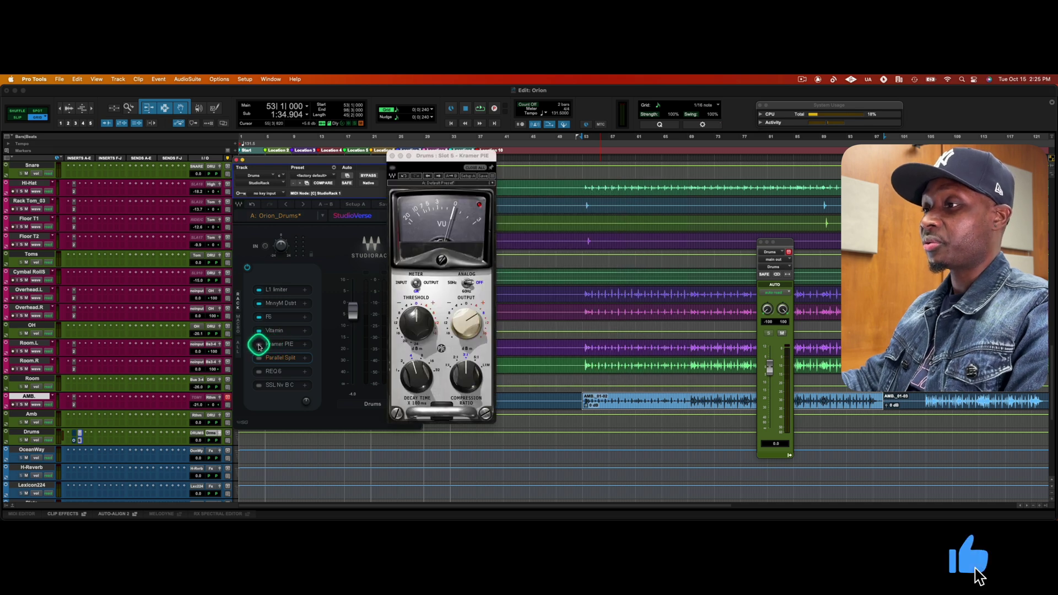
click(454, 156)
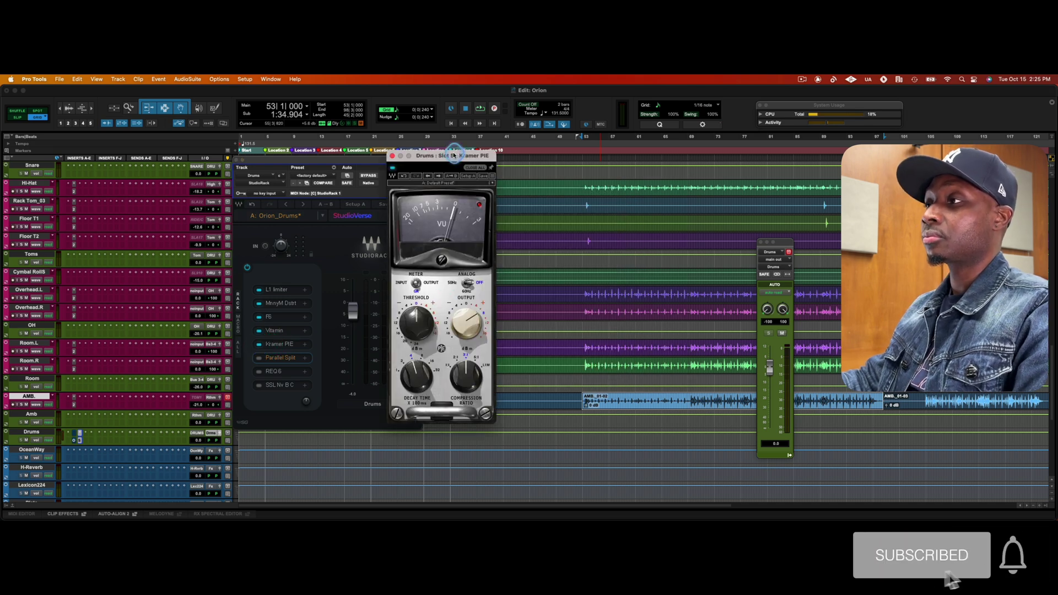
key(space)
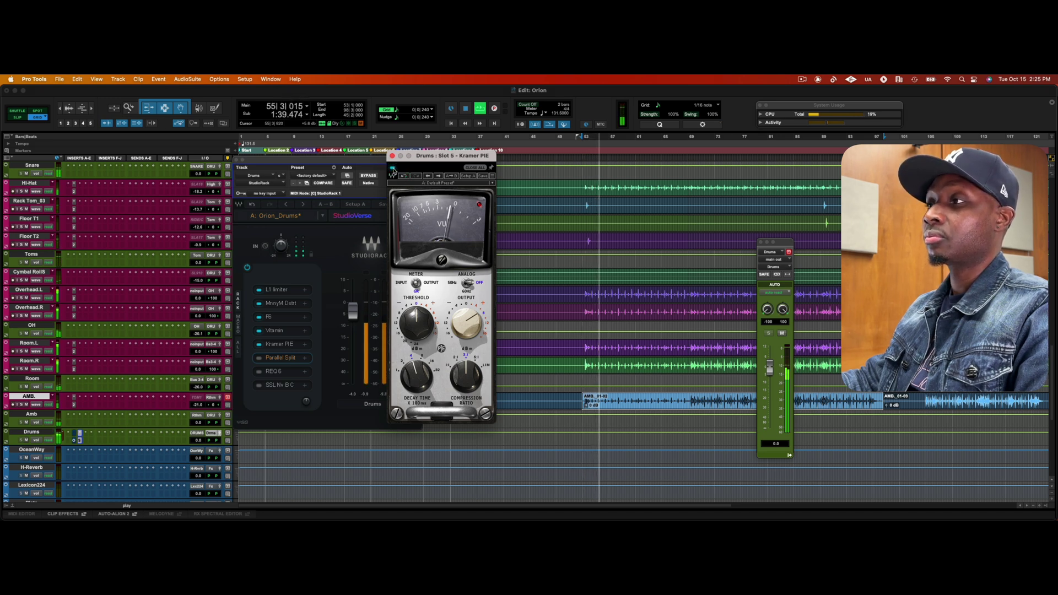
click(394, 171)
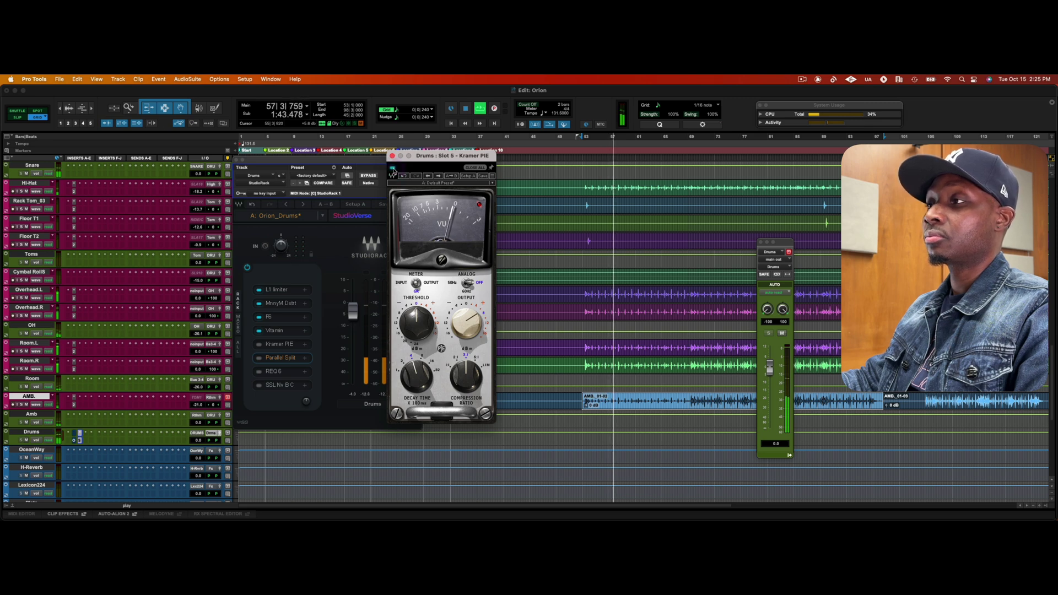
click(394, 170)
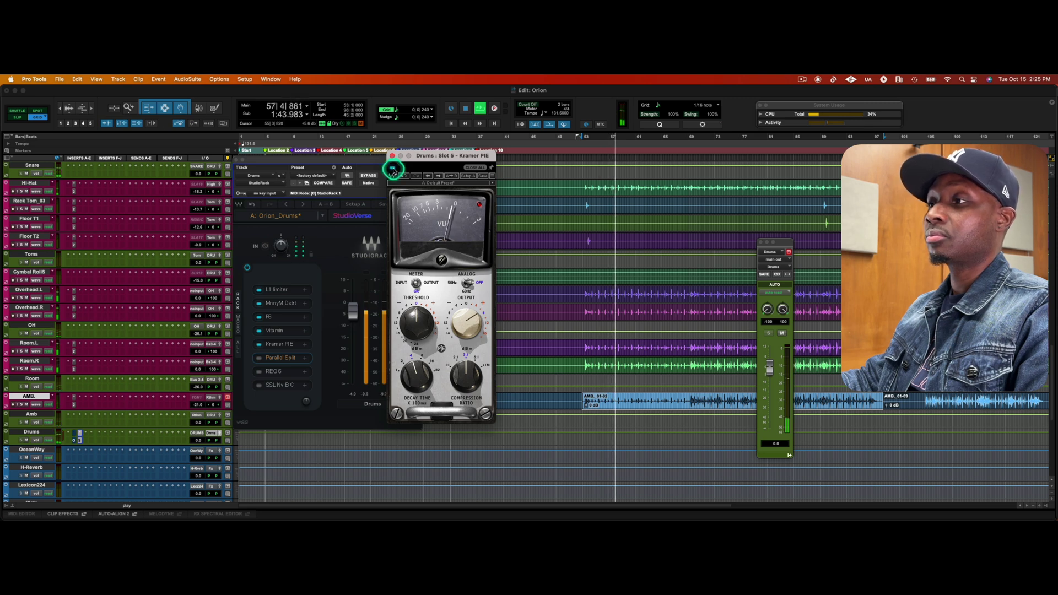
Re-enable and open the Parallel Split in slot 6 and turn off its parallel racks 5, 4, 3 and 2.
click(258, 360)
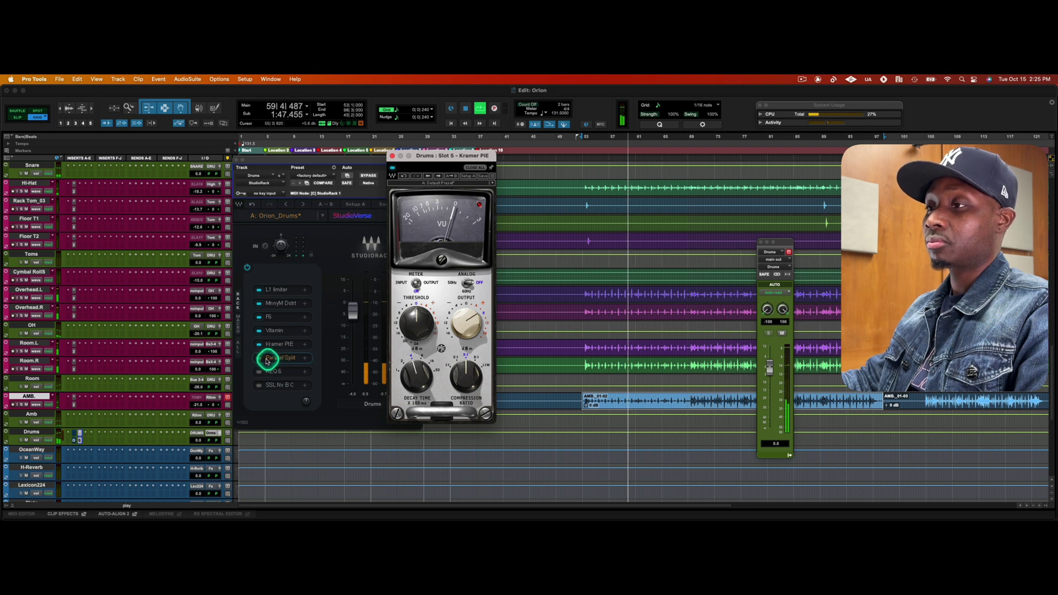
click(273, 359)
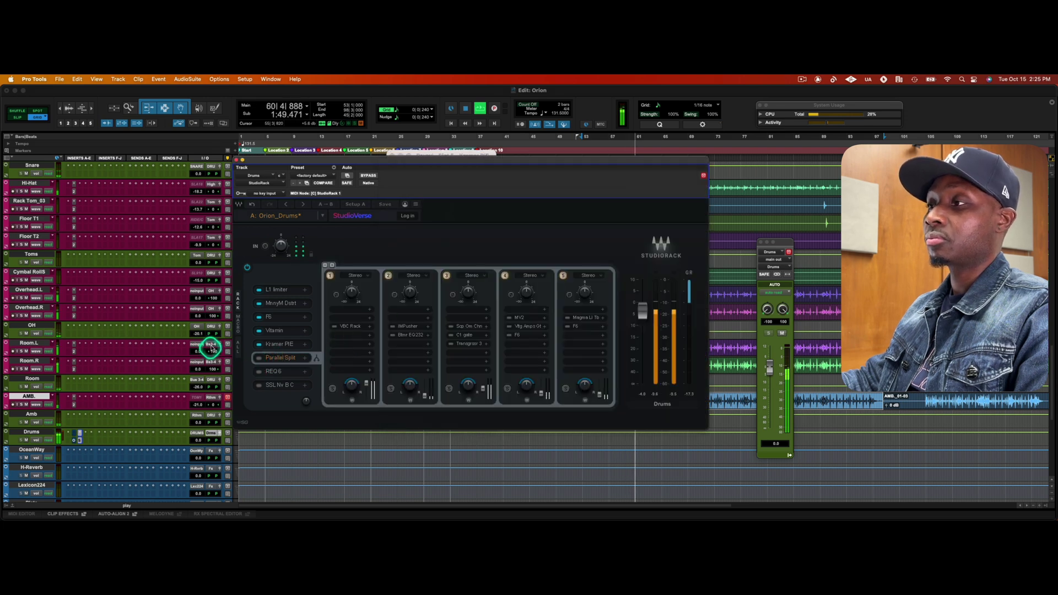
click(564, 276)
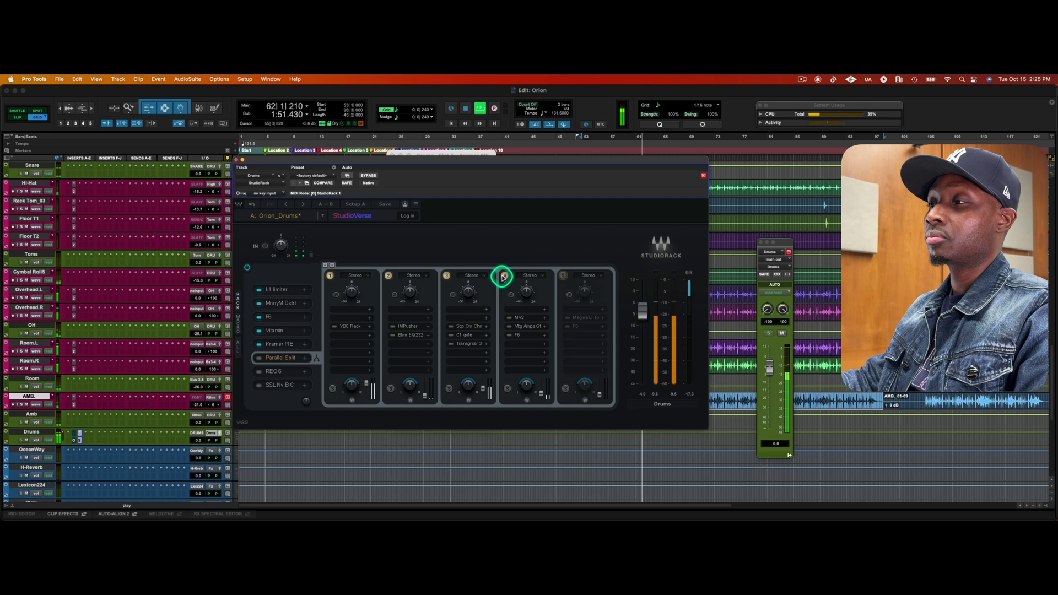
click(503, 276)
click(446, 275)
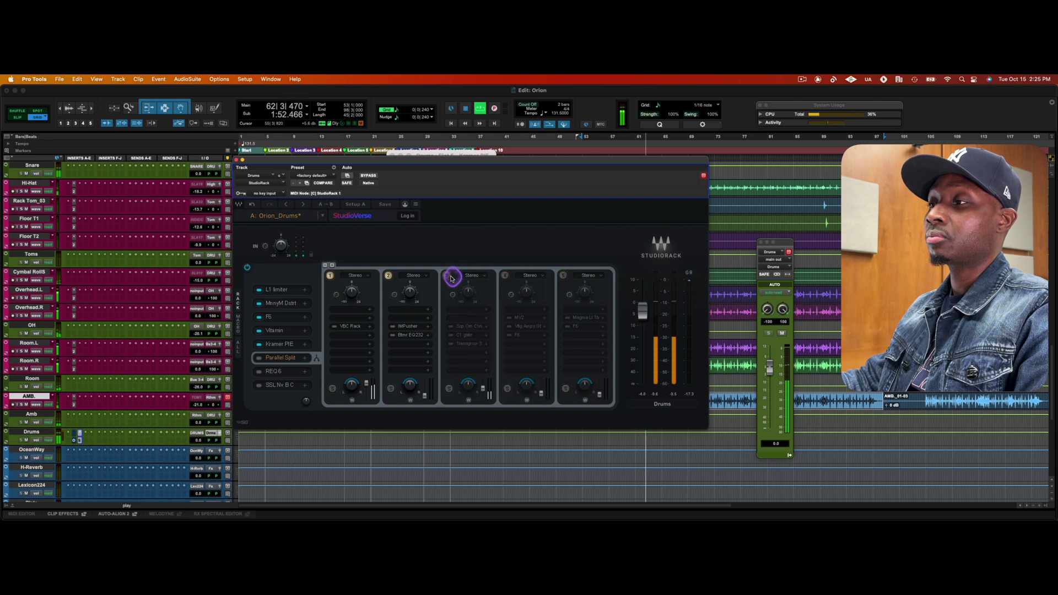
click(388, 276)
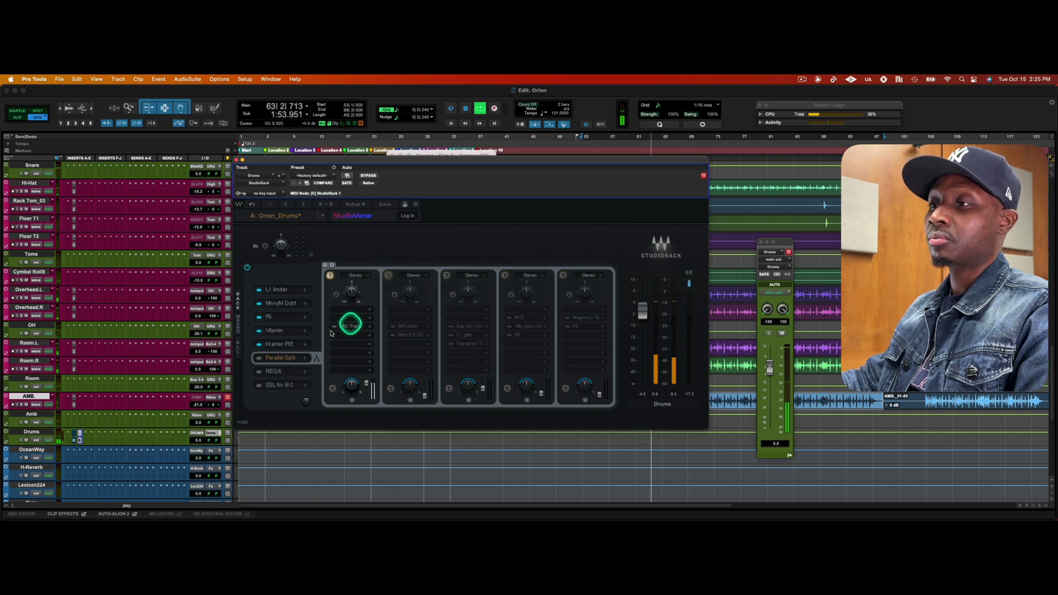
Compare the drums with and without the Parallel Split's first rack, stop playback and open that rack's VBC Rack compressor.
click(259, 360)
key(space)
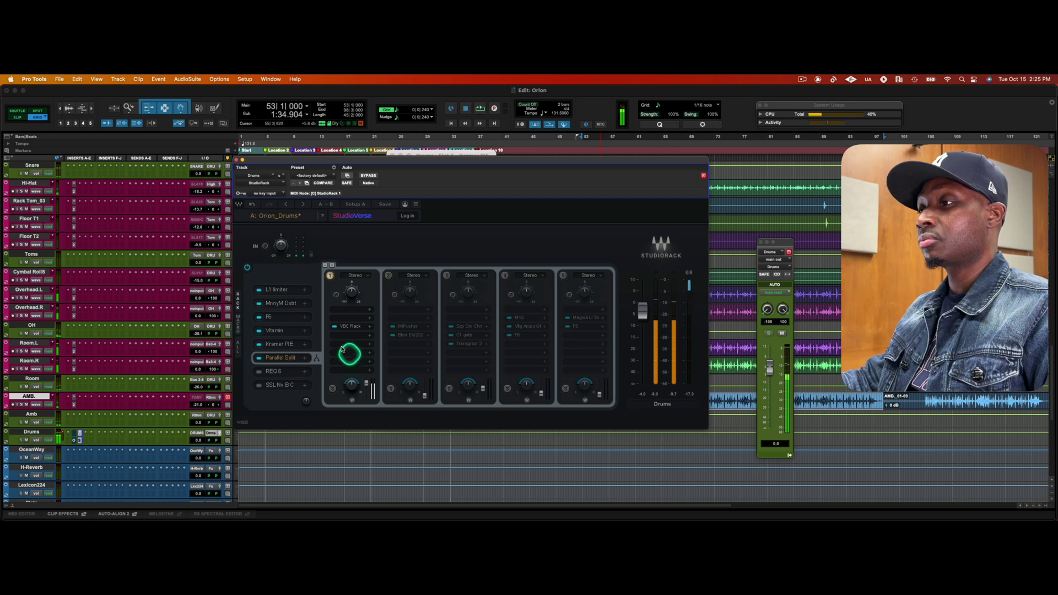
click(354, 328)
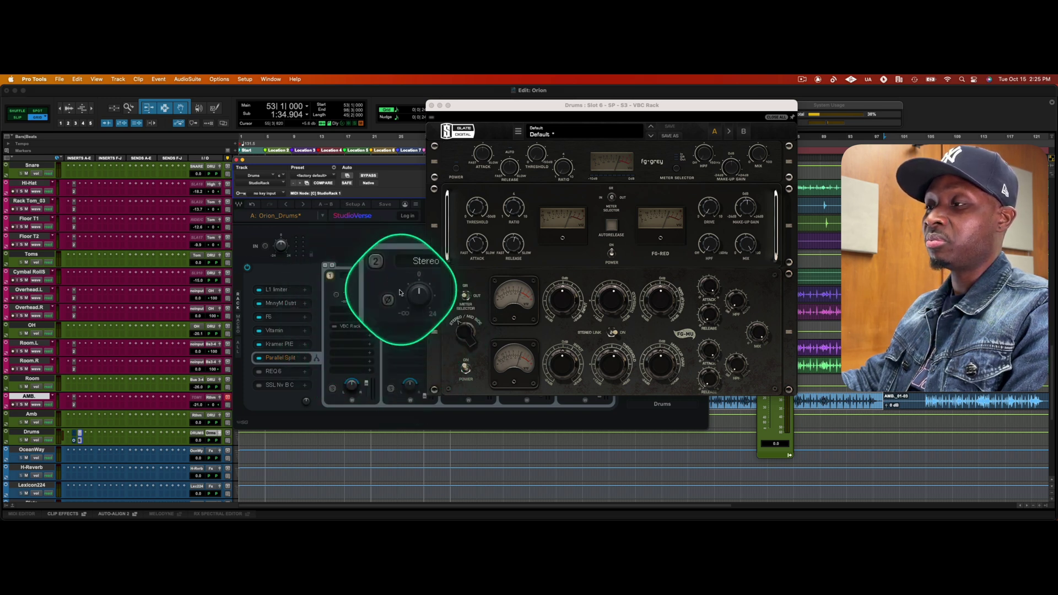
Compare the drums with the first rack's VBC Rack compressor bypassed and active during playback, and close its window.
click(350, 329)
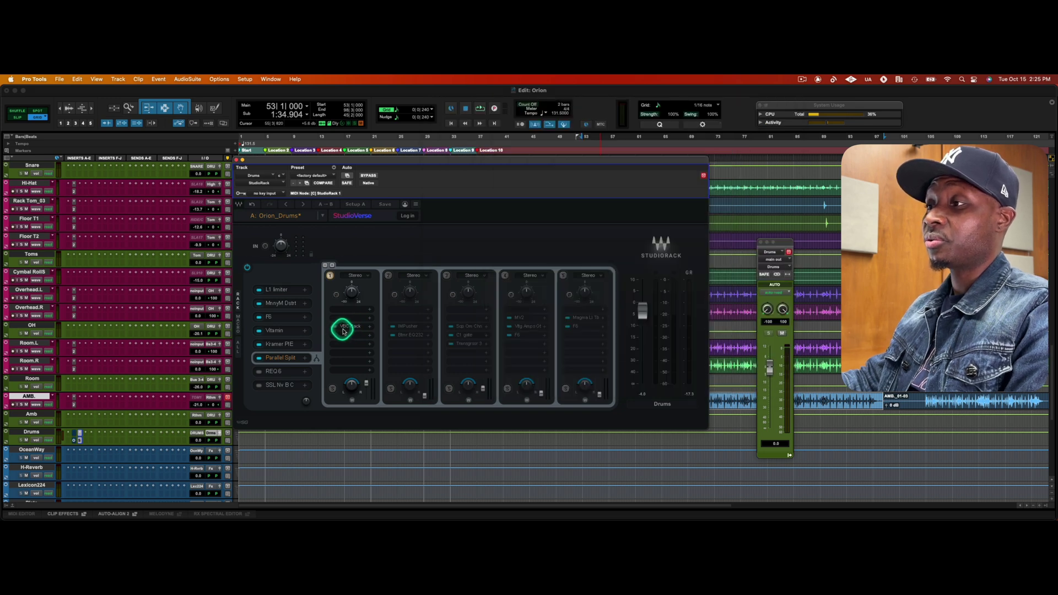
click(347, 329)
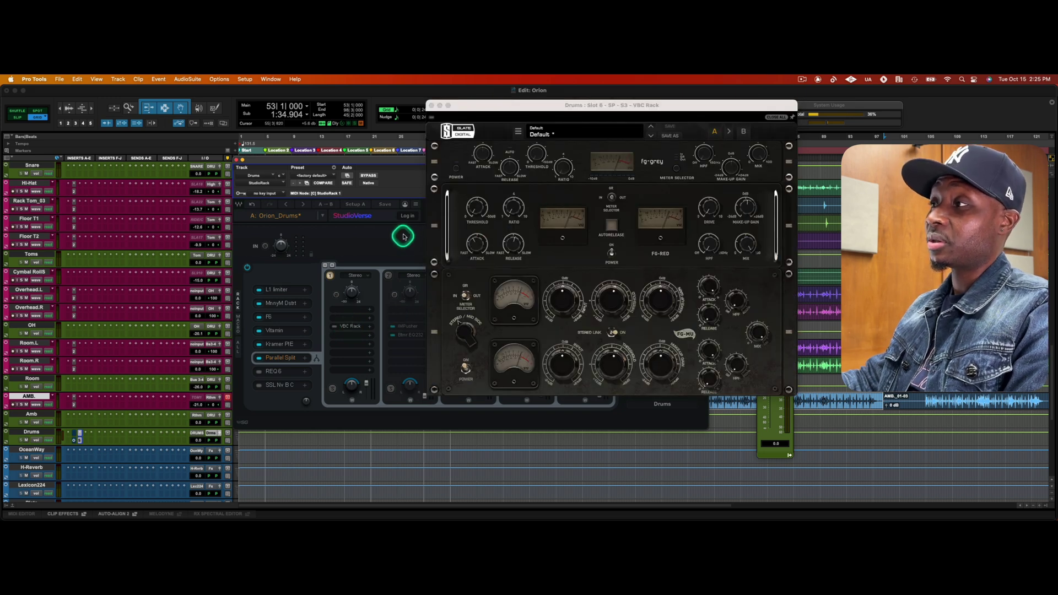
click(334, 328)
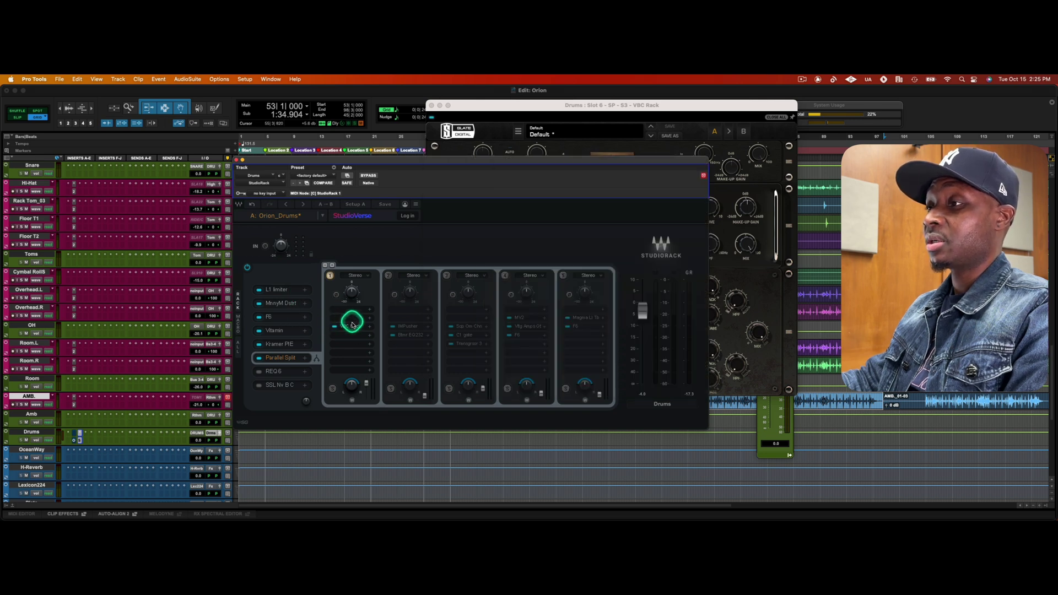
click(511, 109)
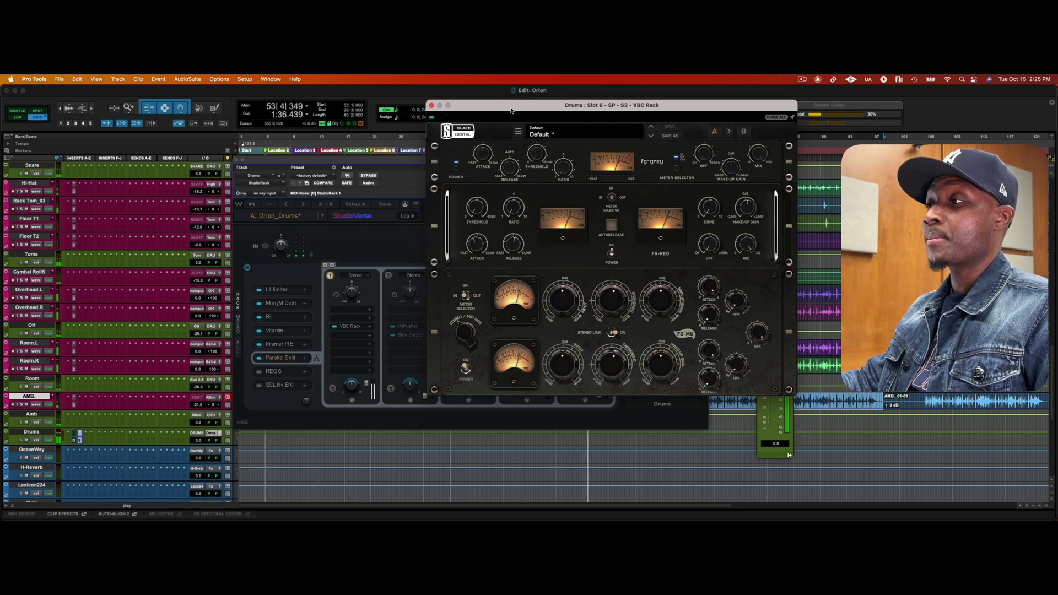
click(430, 118)
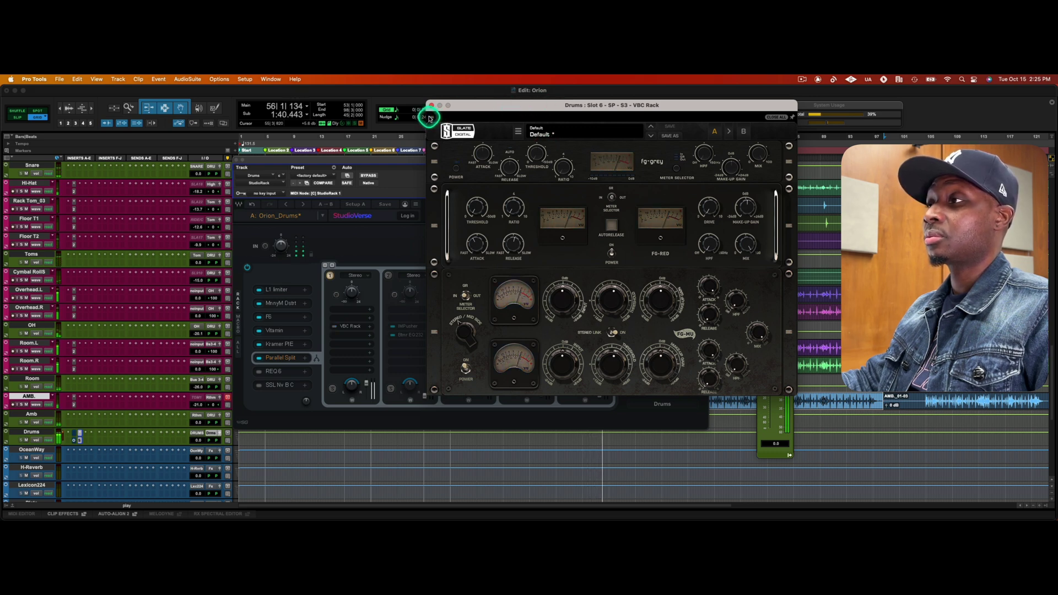
click(431, 118)
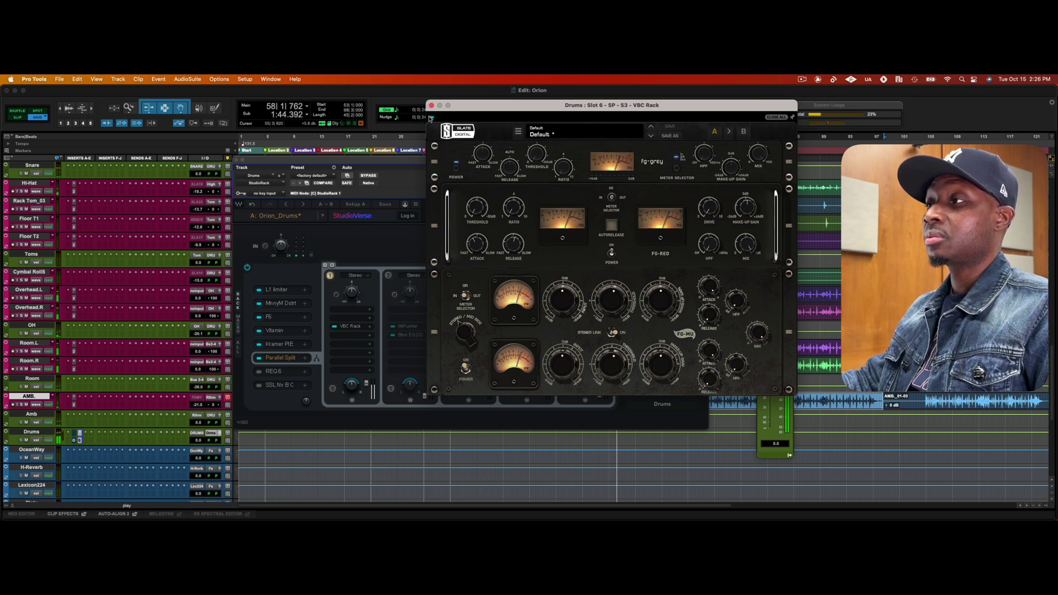
click(431, 106)
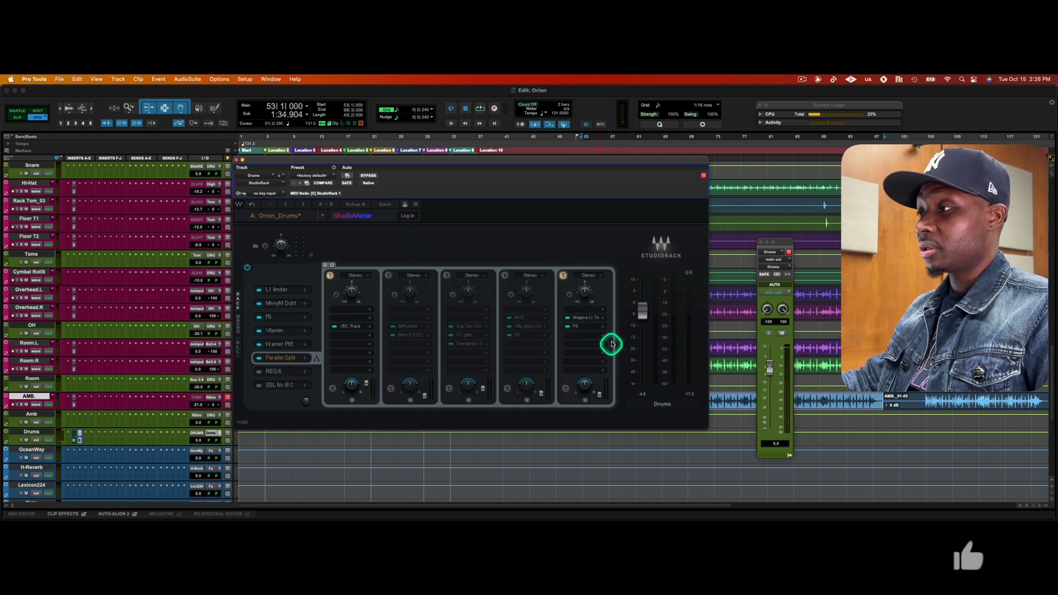
Re-enable parallel rack 5, inspect its Magma Lil Tube and F6 plugins, and audition the drums through it.
click(591, 318)
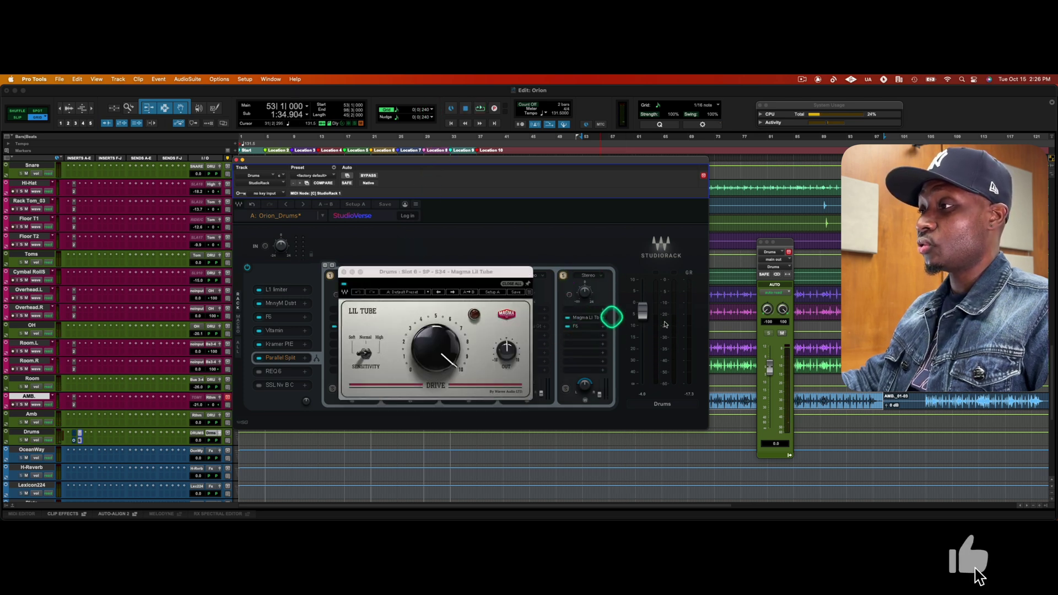
click(577, 329)
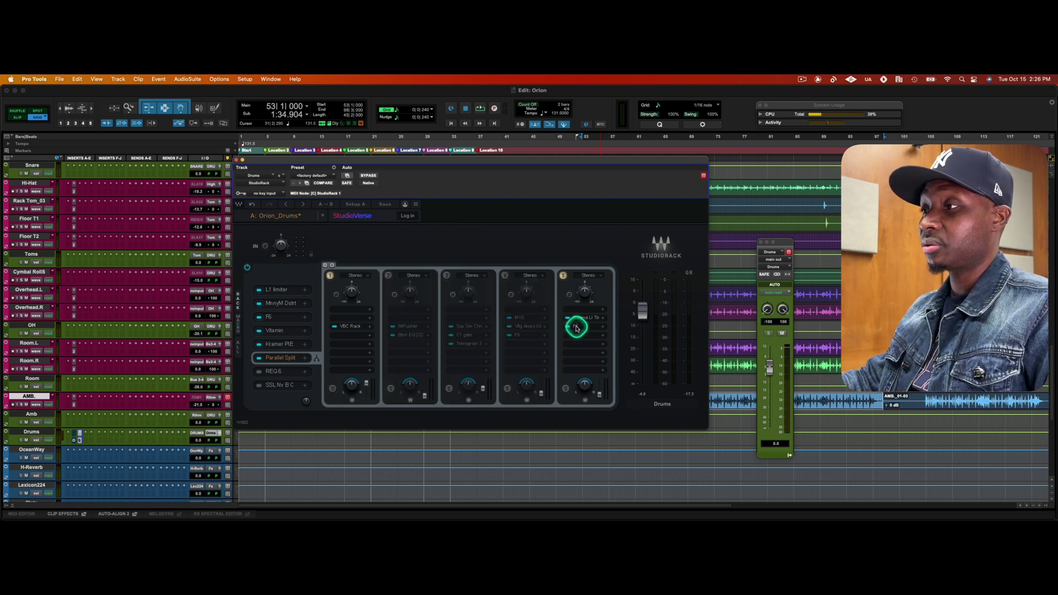
click(576, 329)
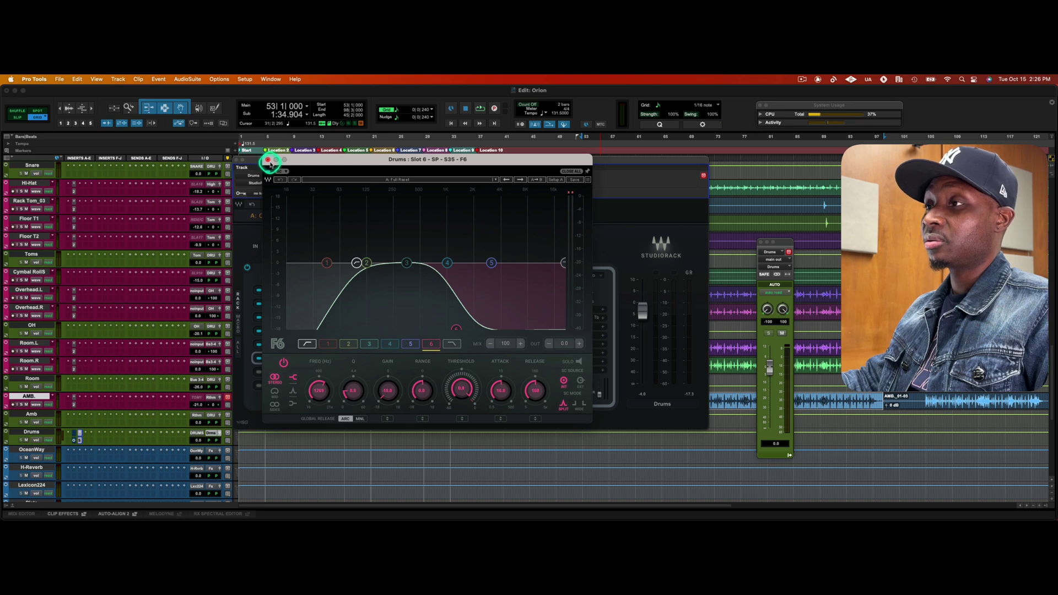
click(269, 160)
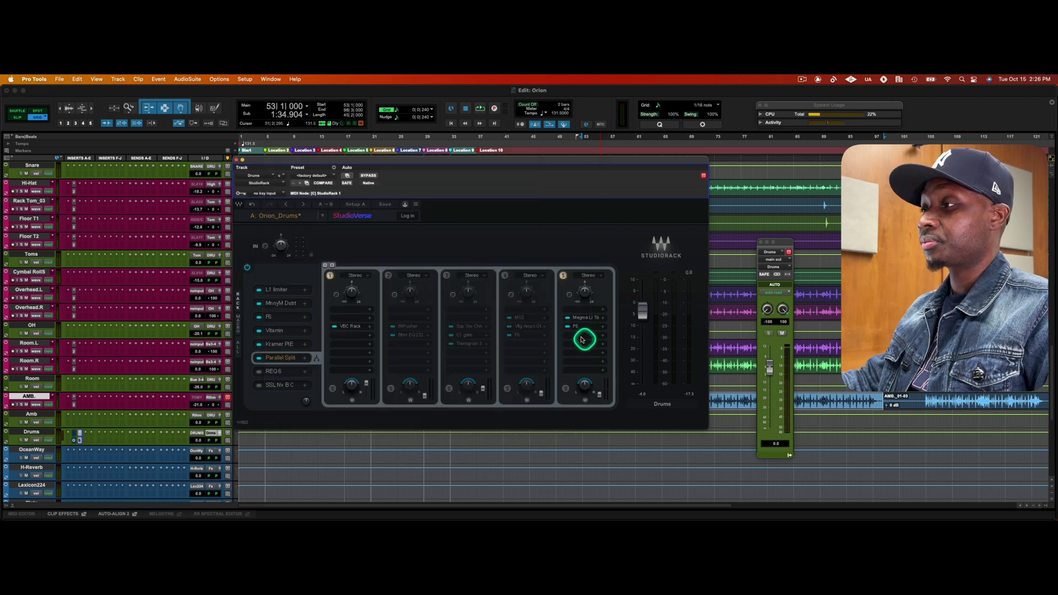
key(space)
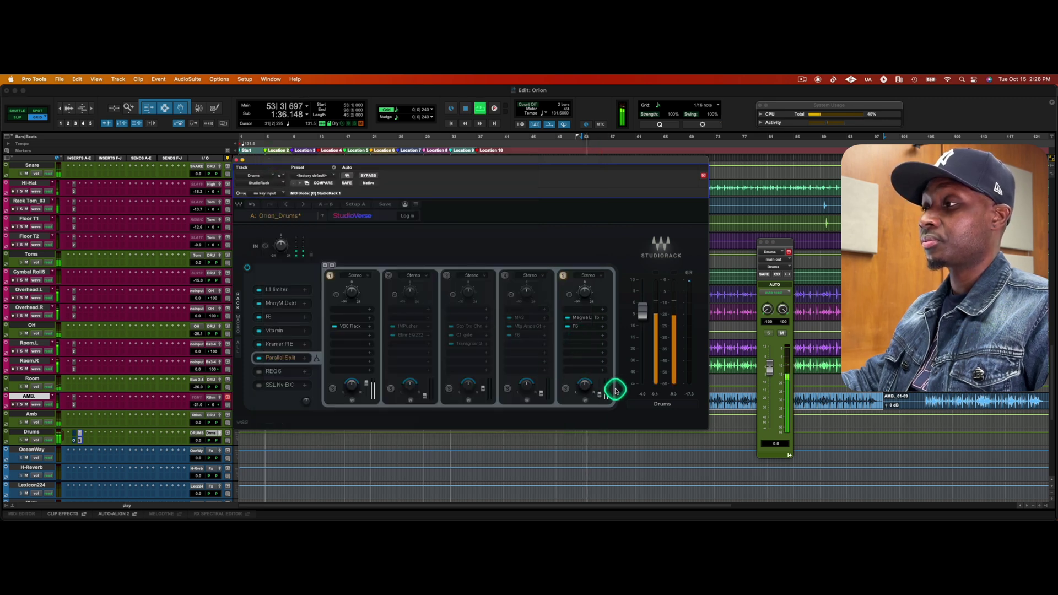
key(space)
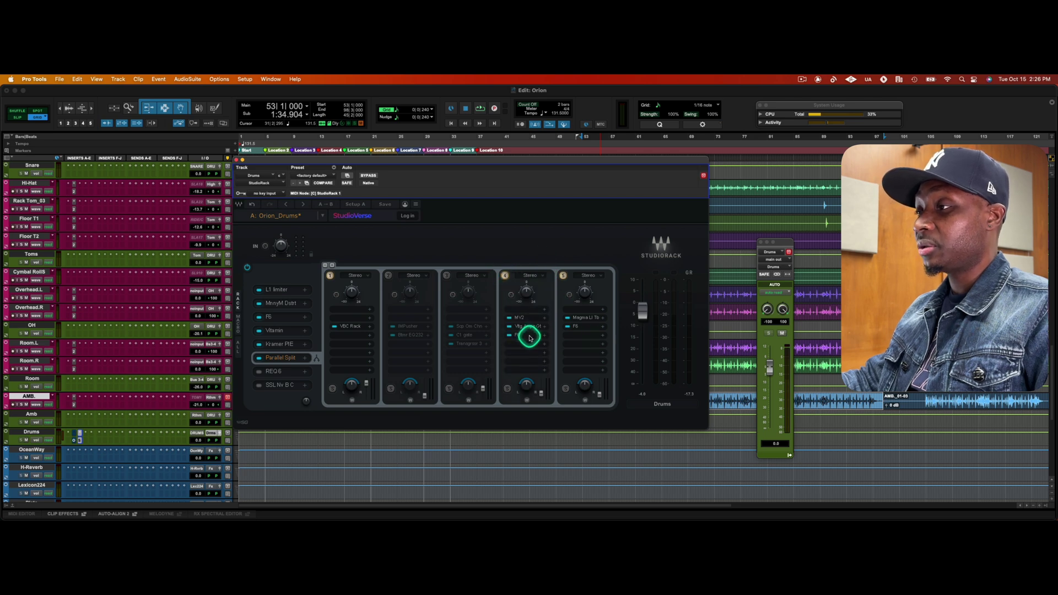
Re-enable parallel rack 4 and inspect its MV2, Voltage Amps Guitar and F6 plugins.
click(521, 319)
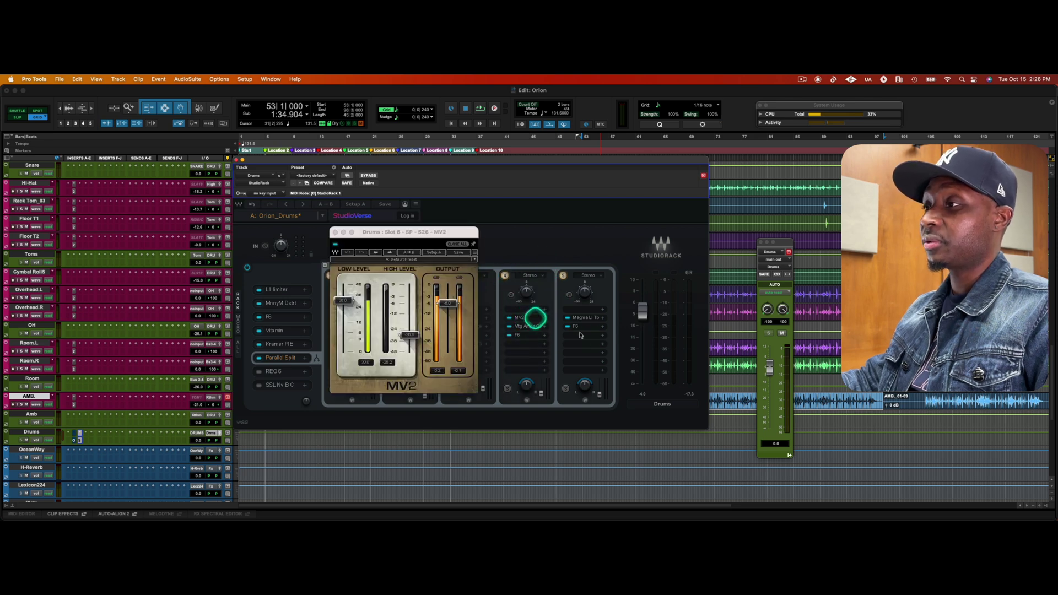
click(531, 327)
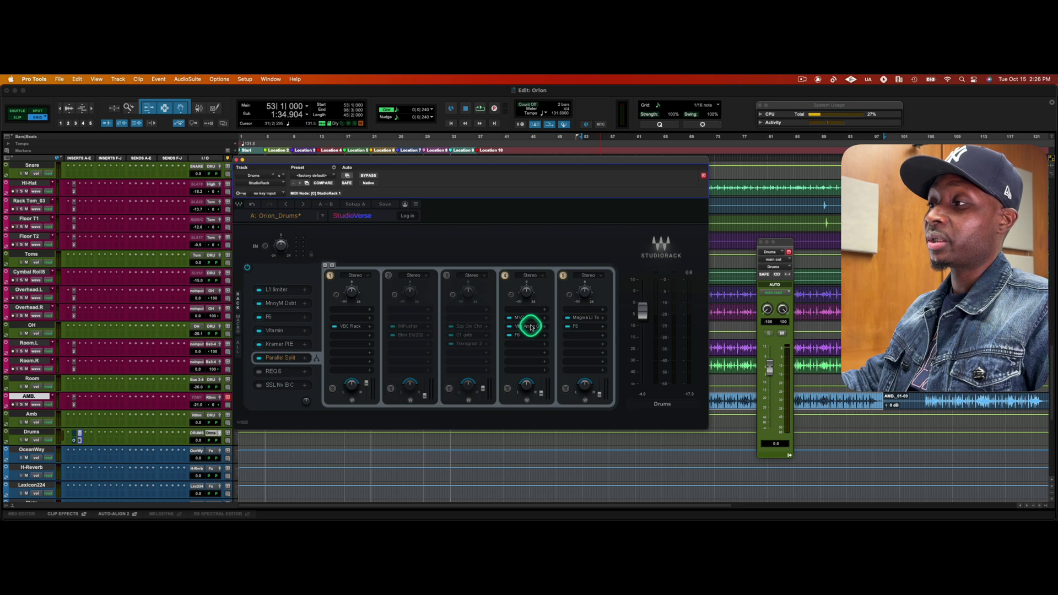
click(531, 327)
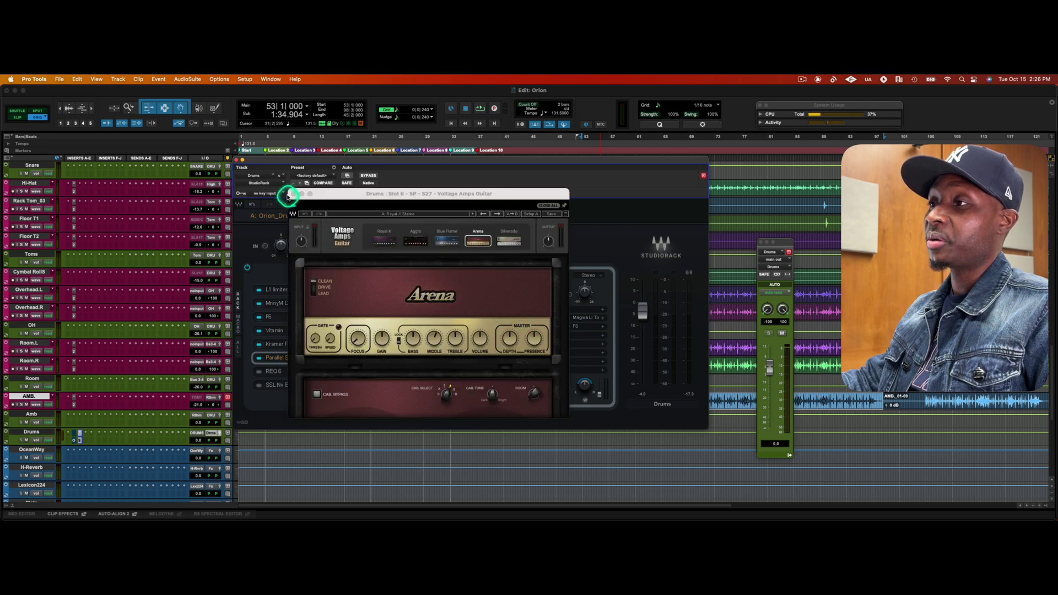
click(294, 194)
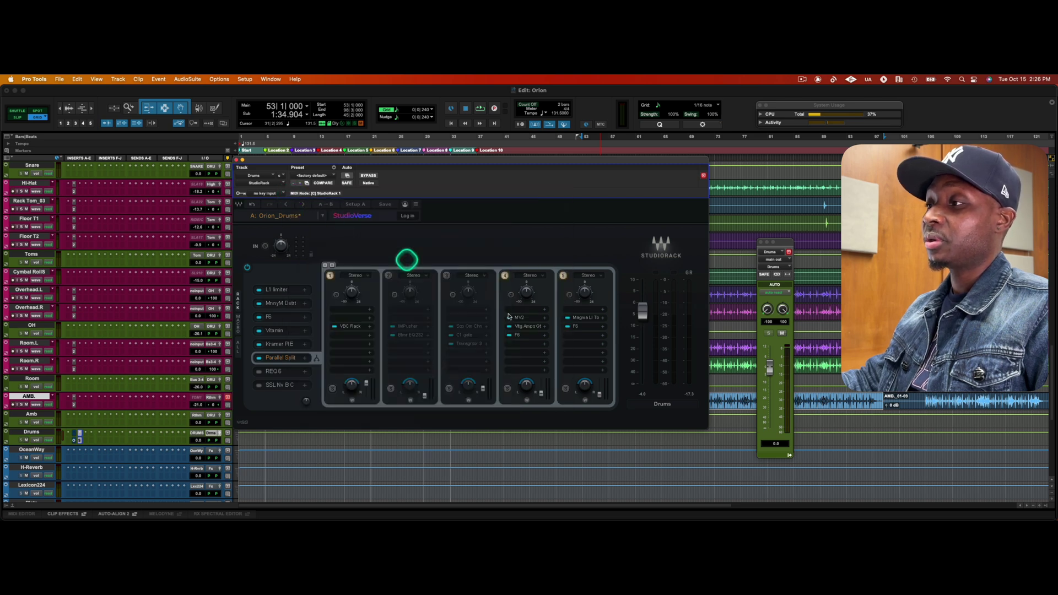
click(527, 337)
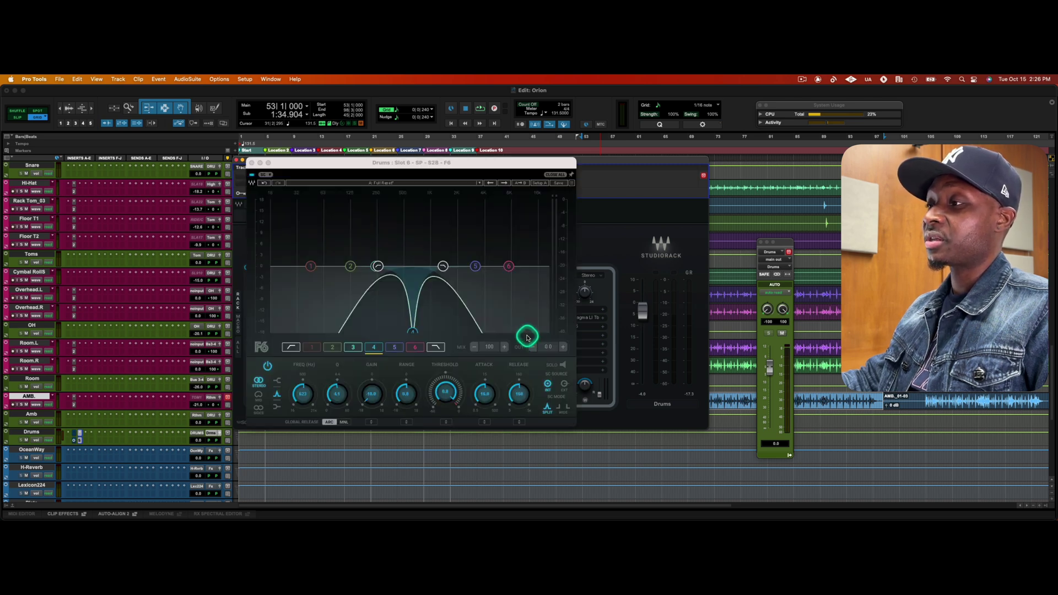
click(414, 333)
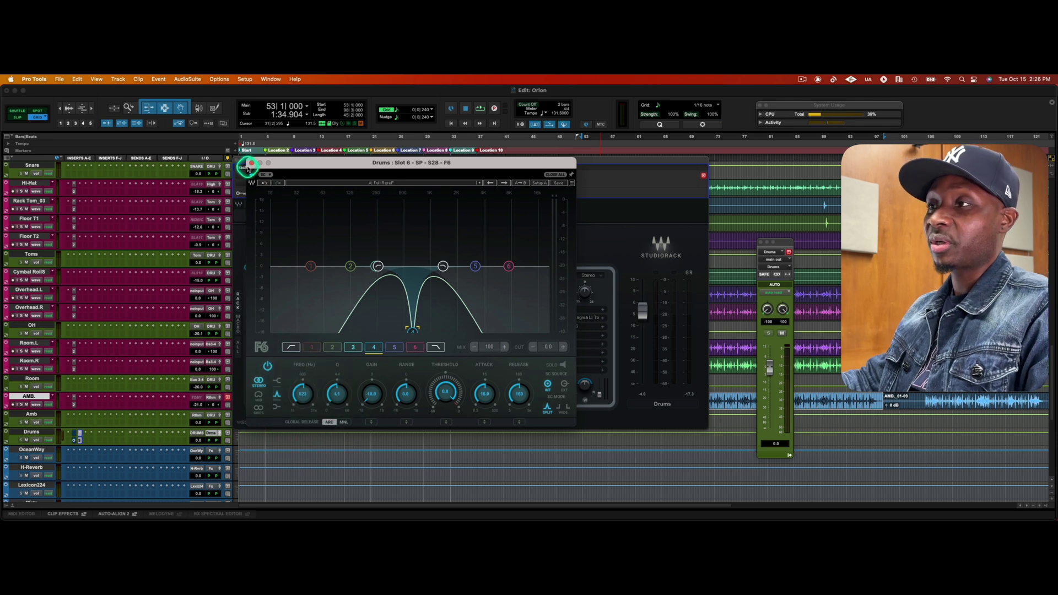
click(253, 164)
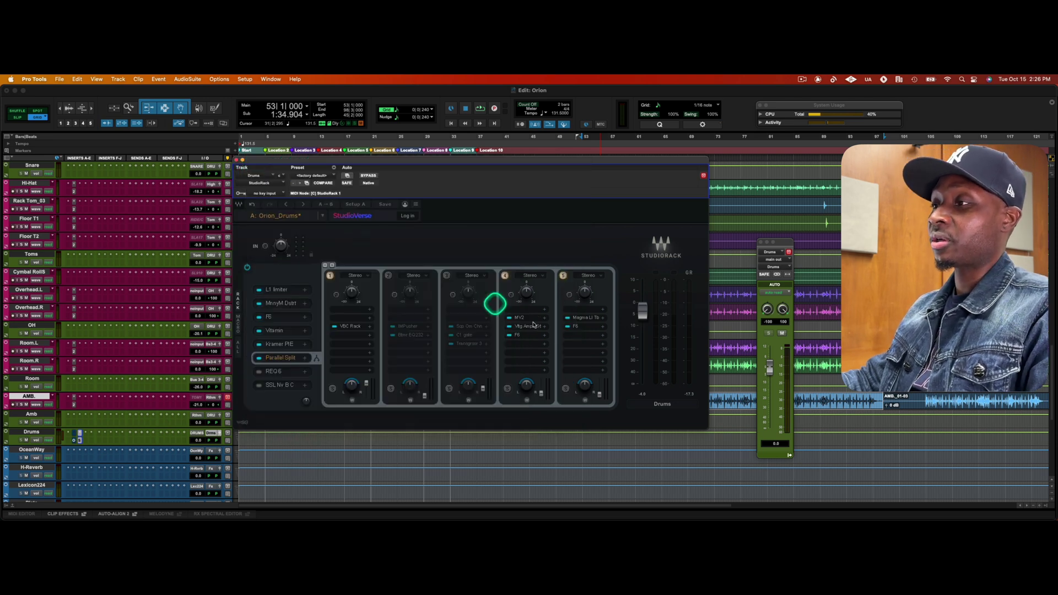
Audition the drums with parallel rack 4 active, check the Orion insert on the Drums track and return to StudioRack.
key(space)
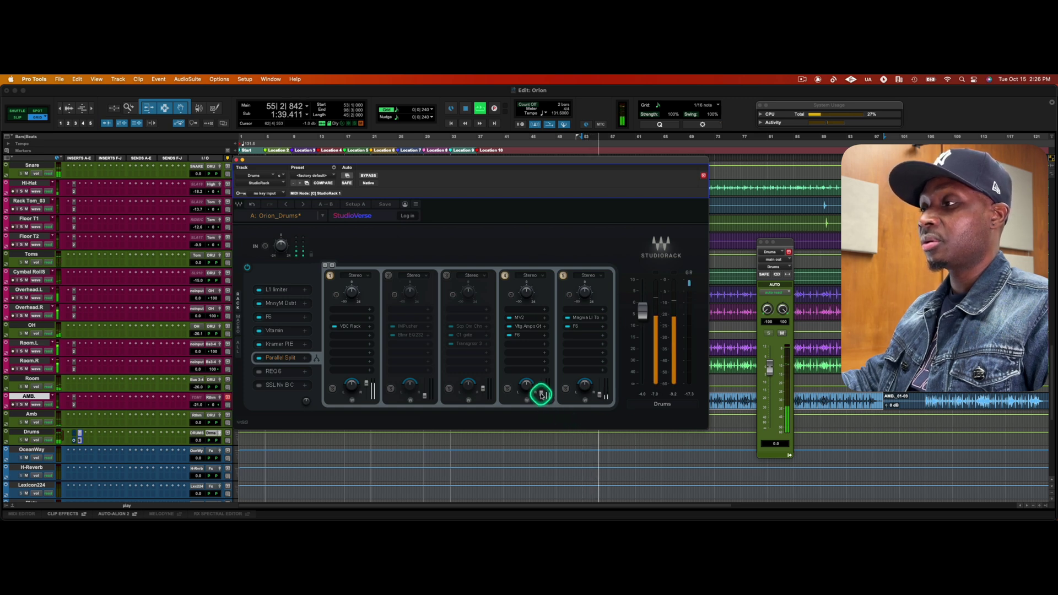
key(space)
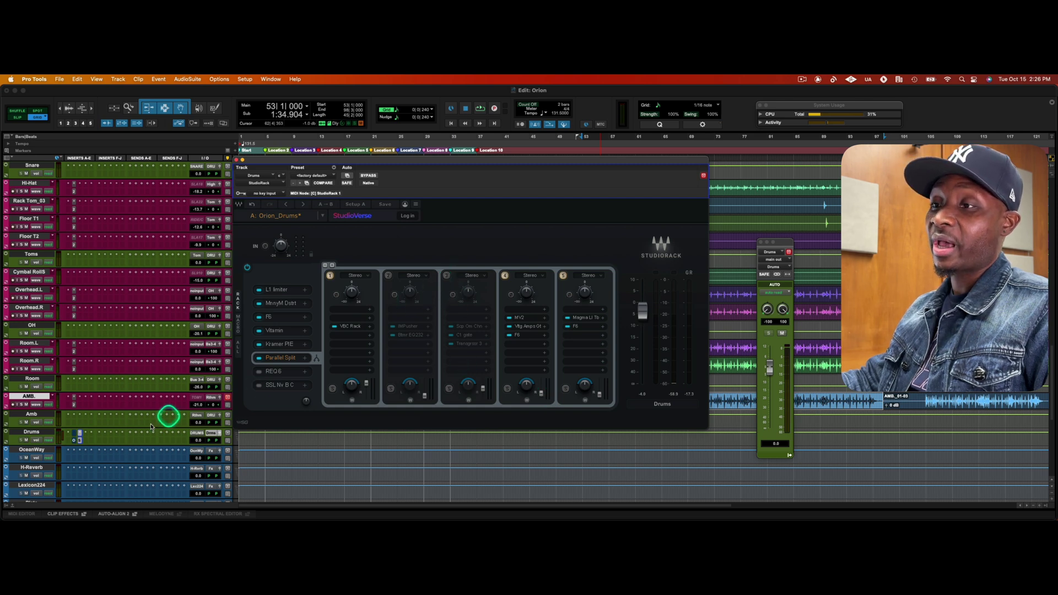
click(75, 440)
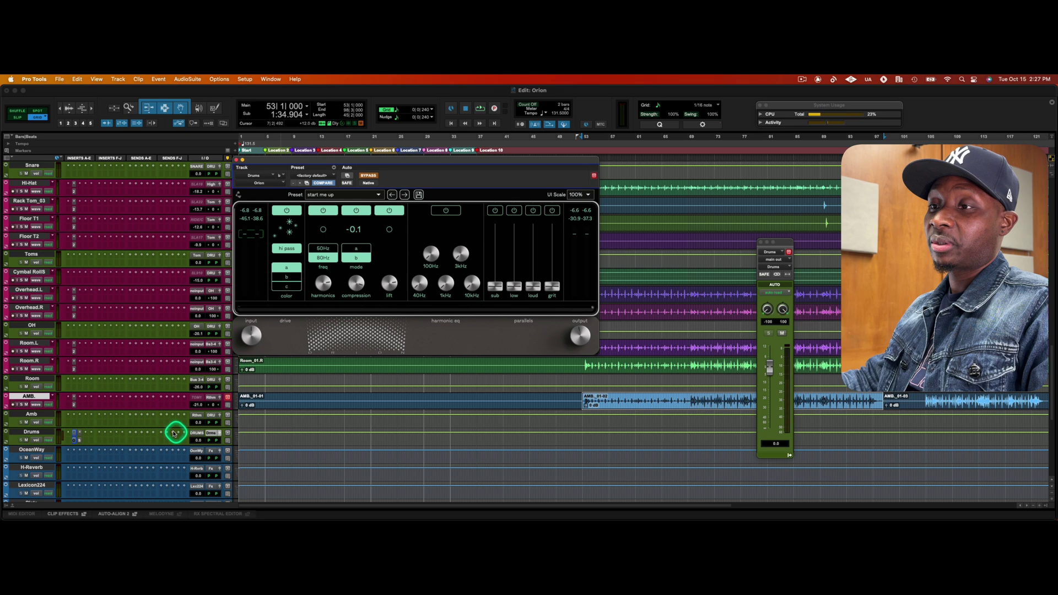
click(79, 441)
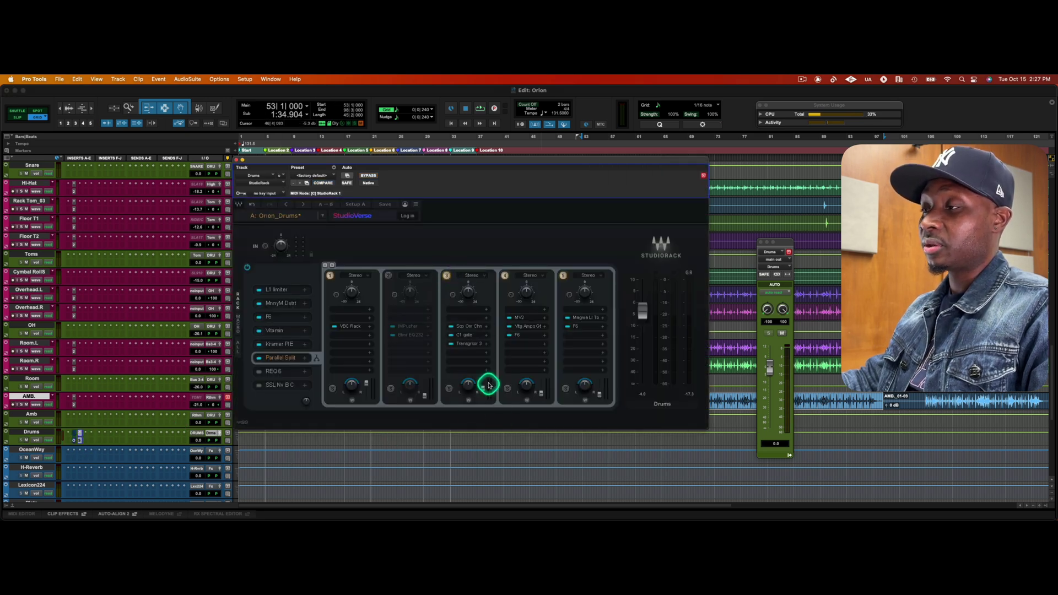
Re-enable parallel rack 3, inspect its Scheps Omni Channel 2, C1 gate and Transgressor 3, and audition the drums through it.
click(473, 327)
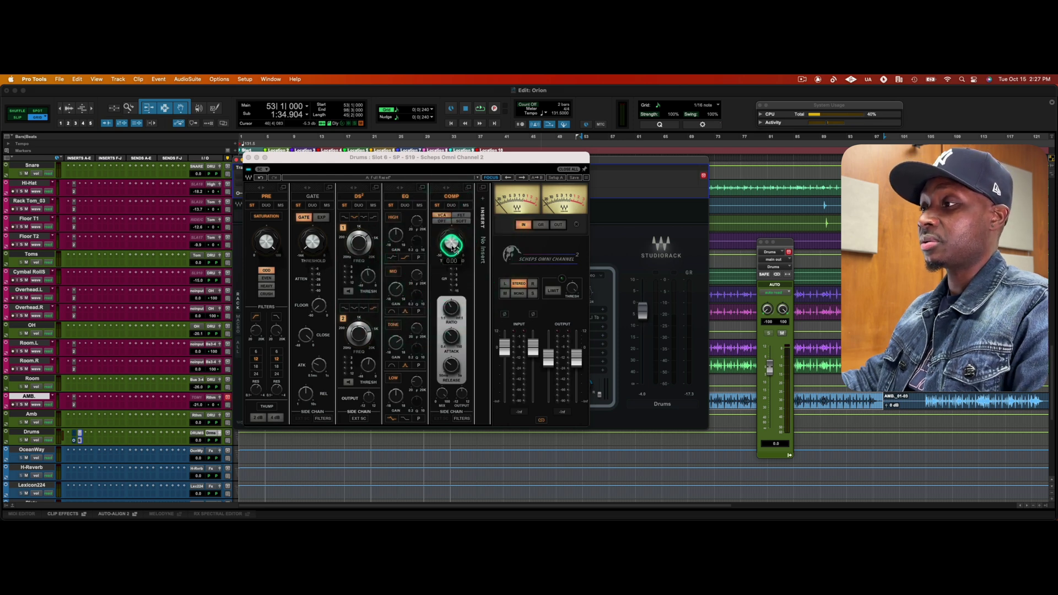
click(248, 157)
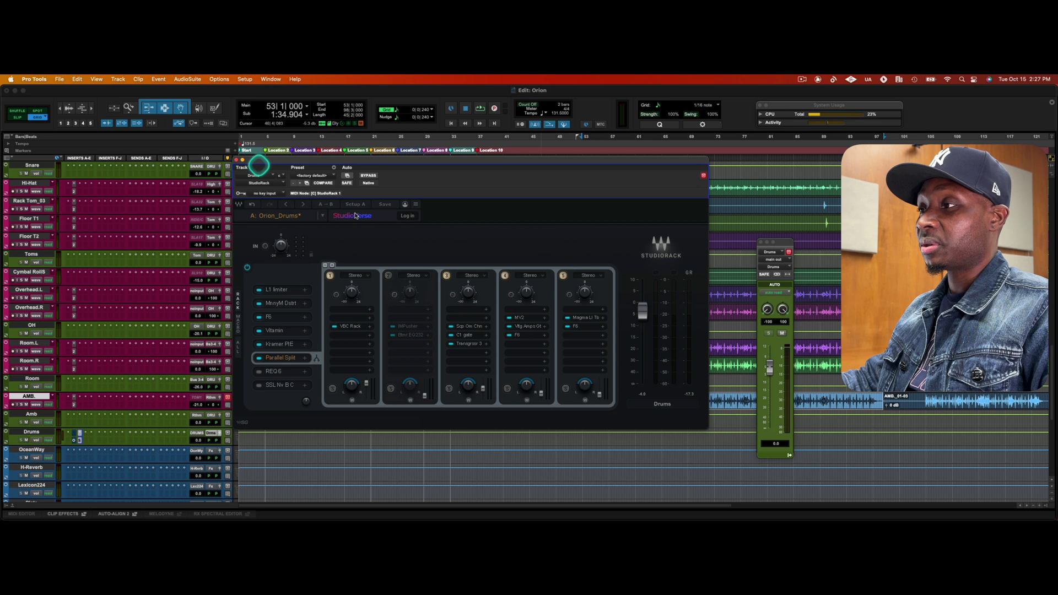
click(467, 335)
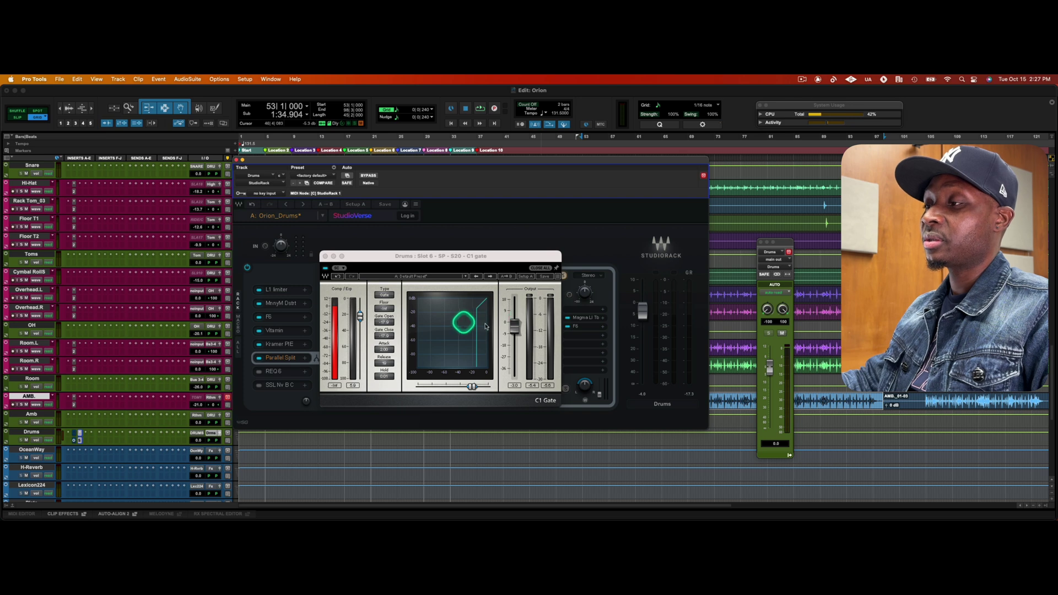
drag(487, 257, 358, 243)
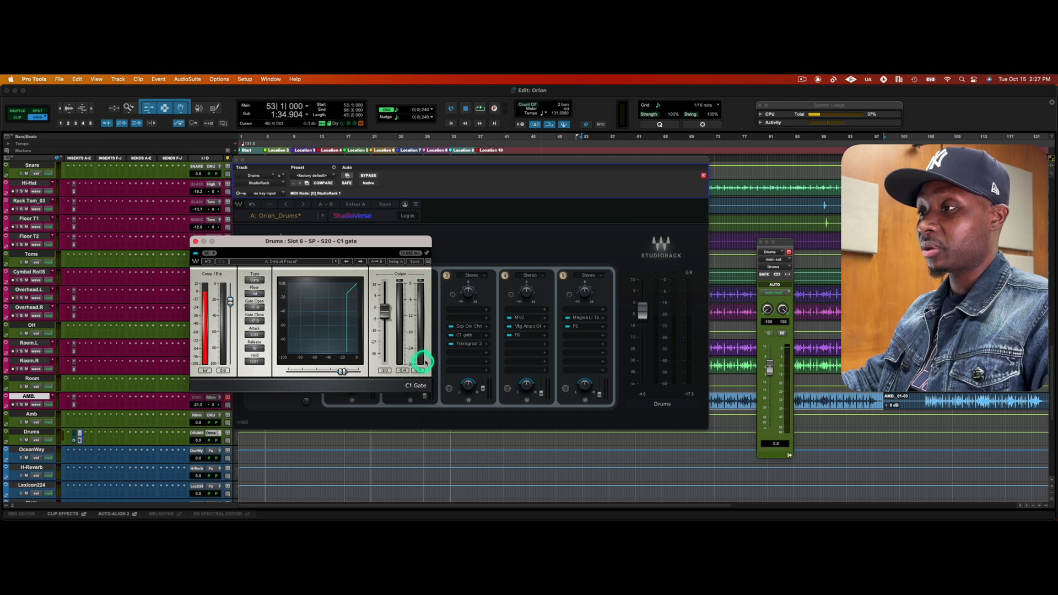
click(464, 346)
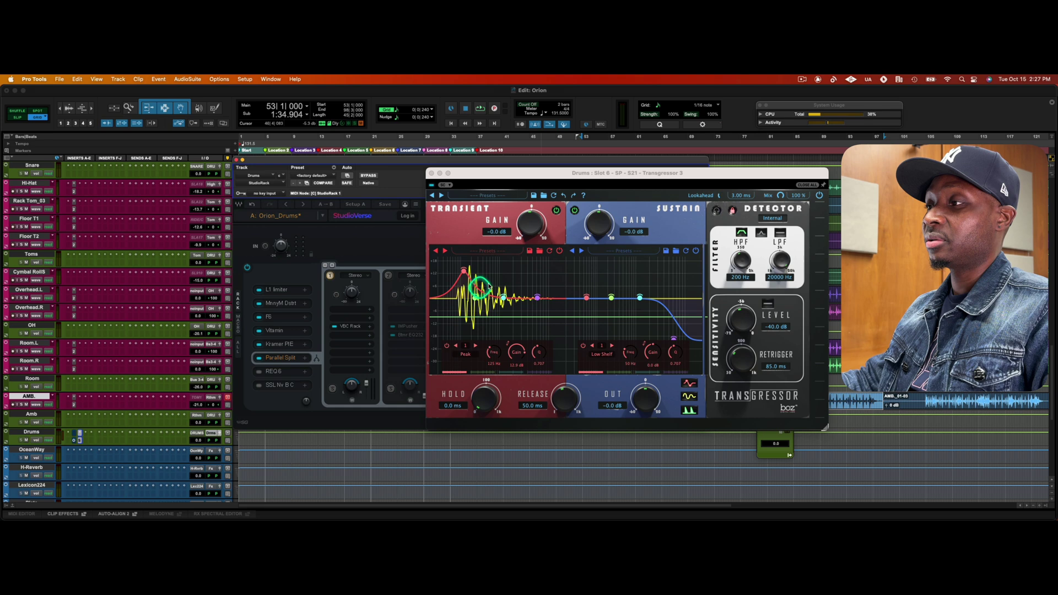
click(463, 272)
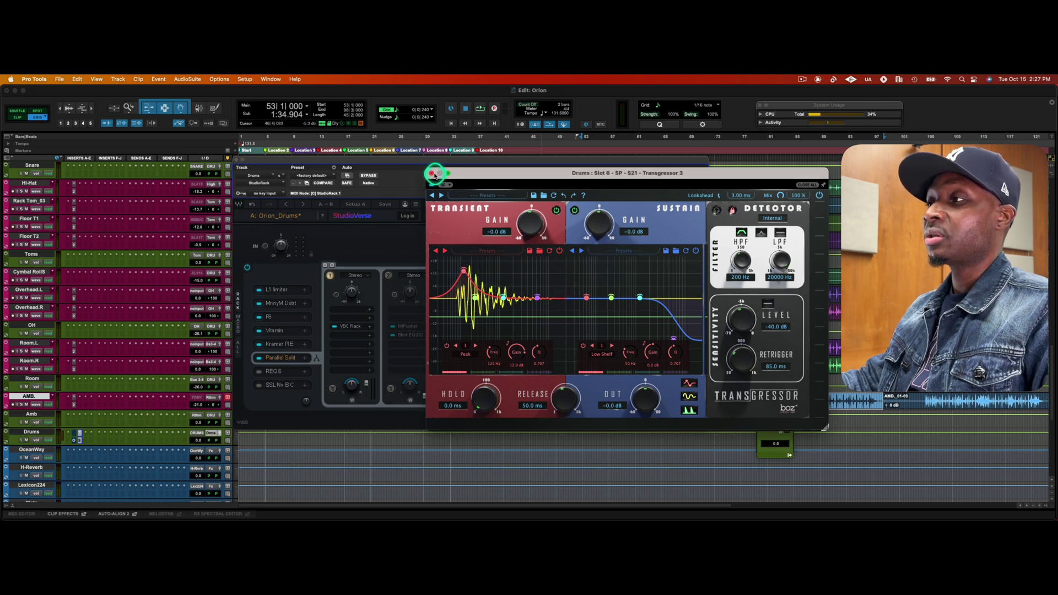
click(431, 174)
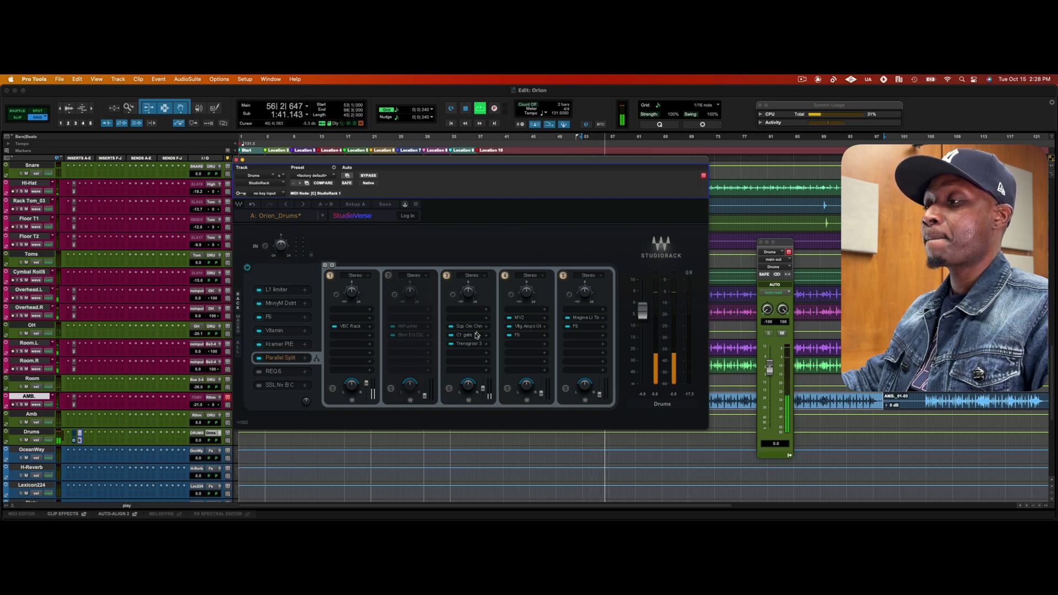
click(472, 342)
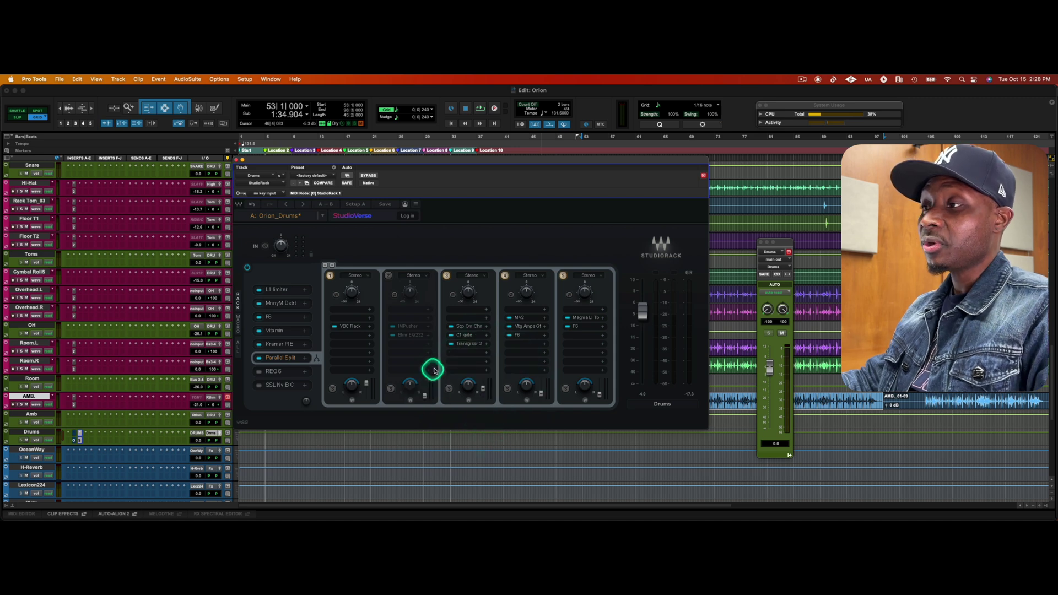
Re-enable parallel rack 2 and inspect the settings of its IMPusher plugin.
click(406, 327)
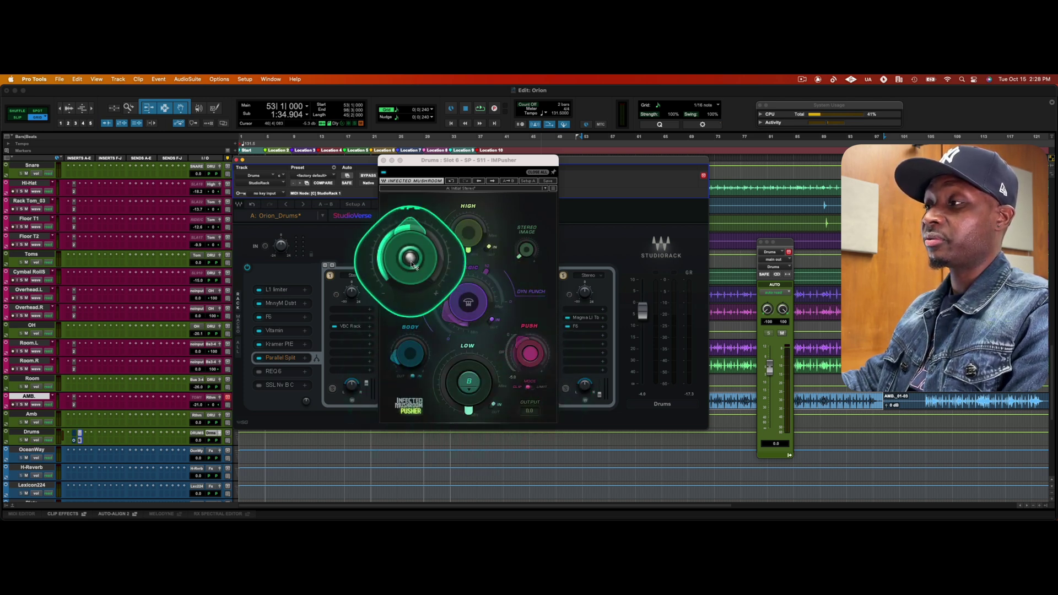
click(385, 170)
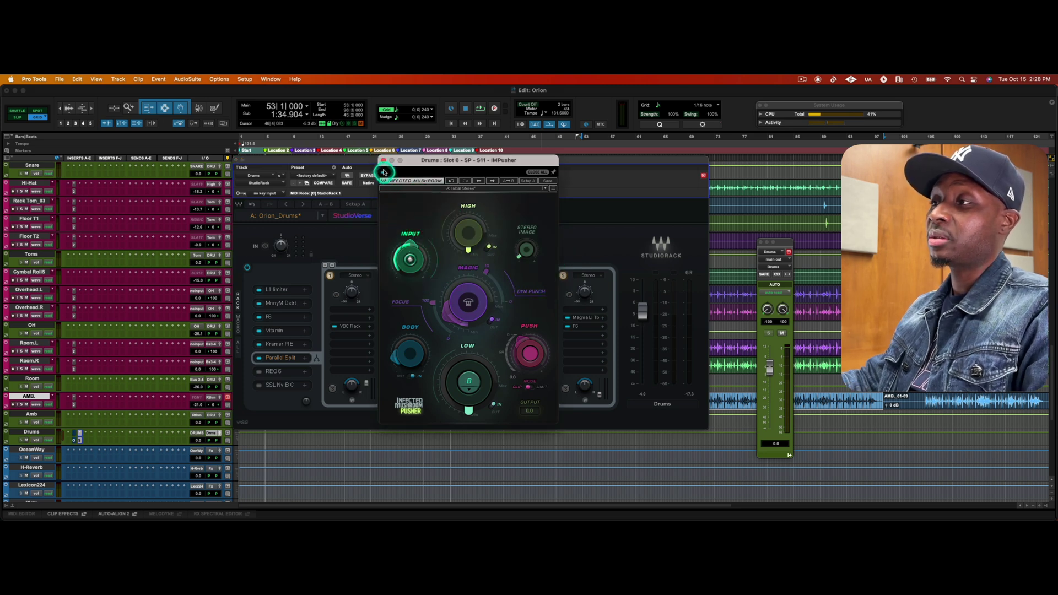
click(384, 161)
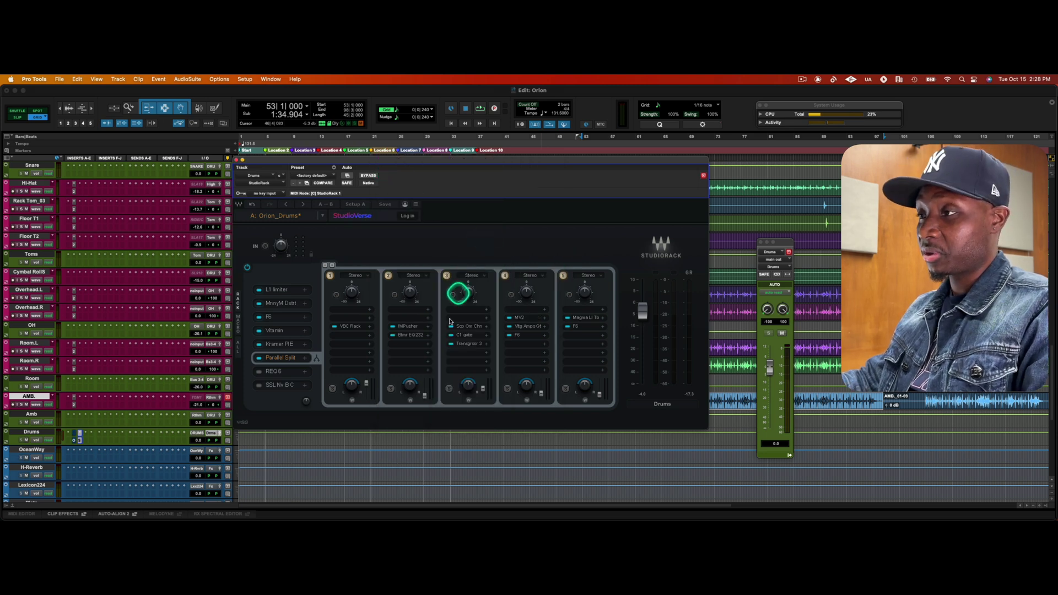
Inspect the Bettermaker EQ232D in parallel rack 2, checking the level and frequency of its EQ 1 band.
click(410, 336)
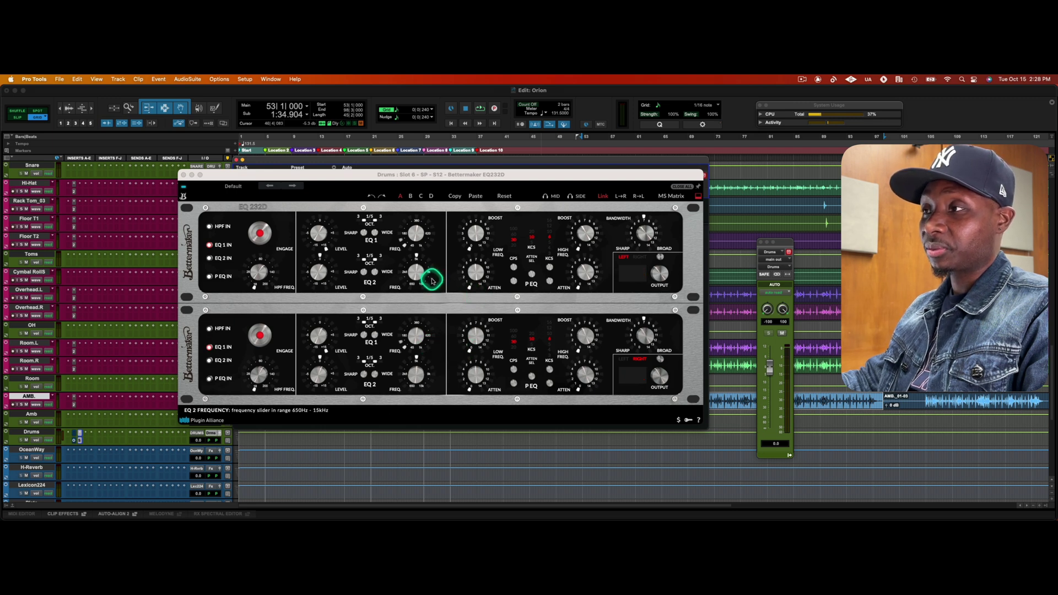
click(416, 235)
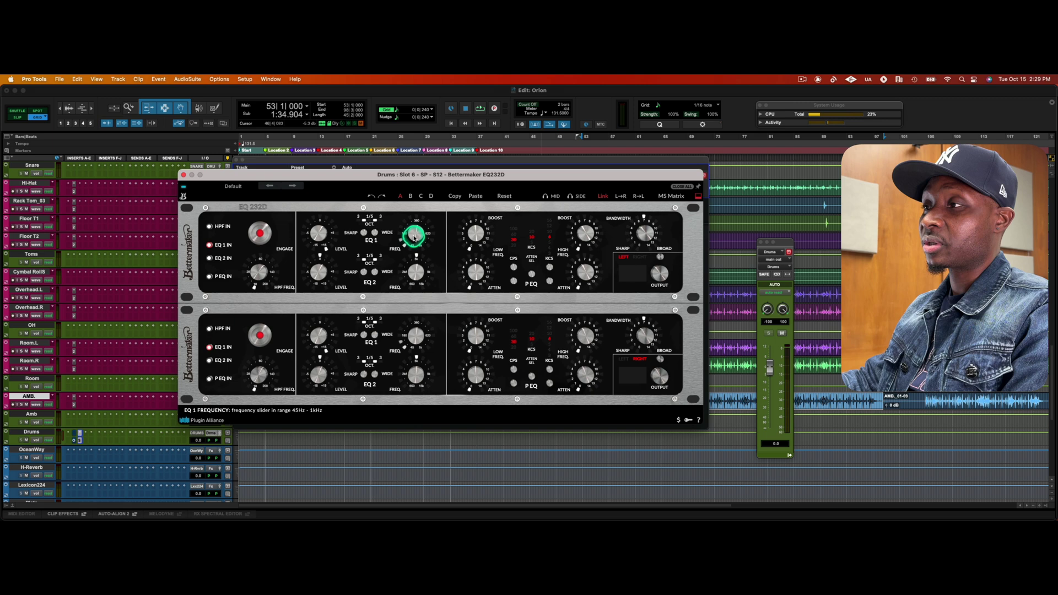
click(316, 238)
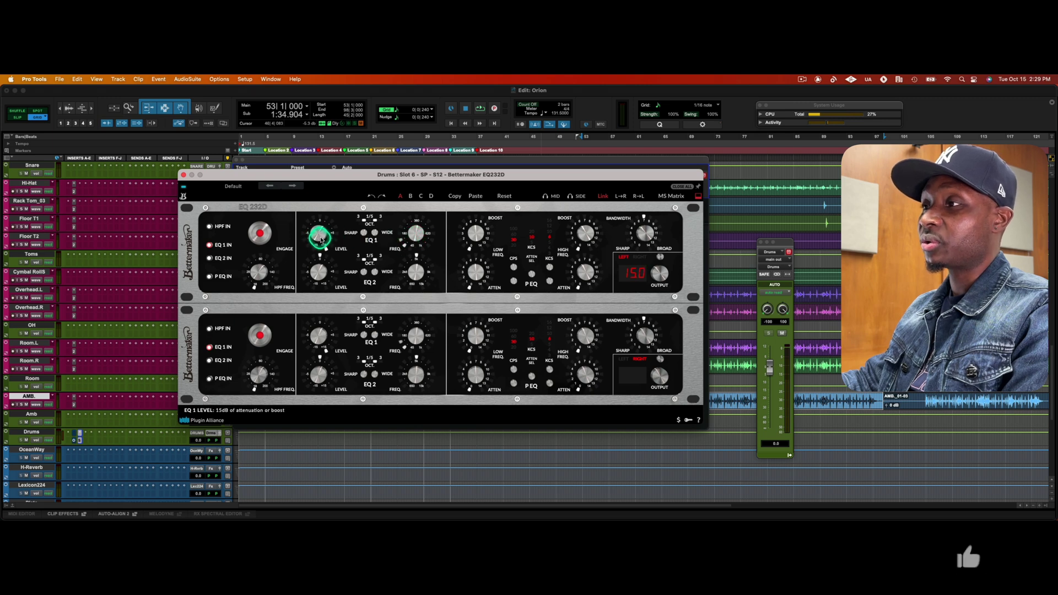
mouse_move(420, 235)
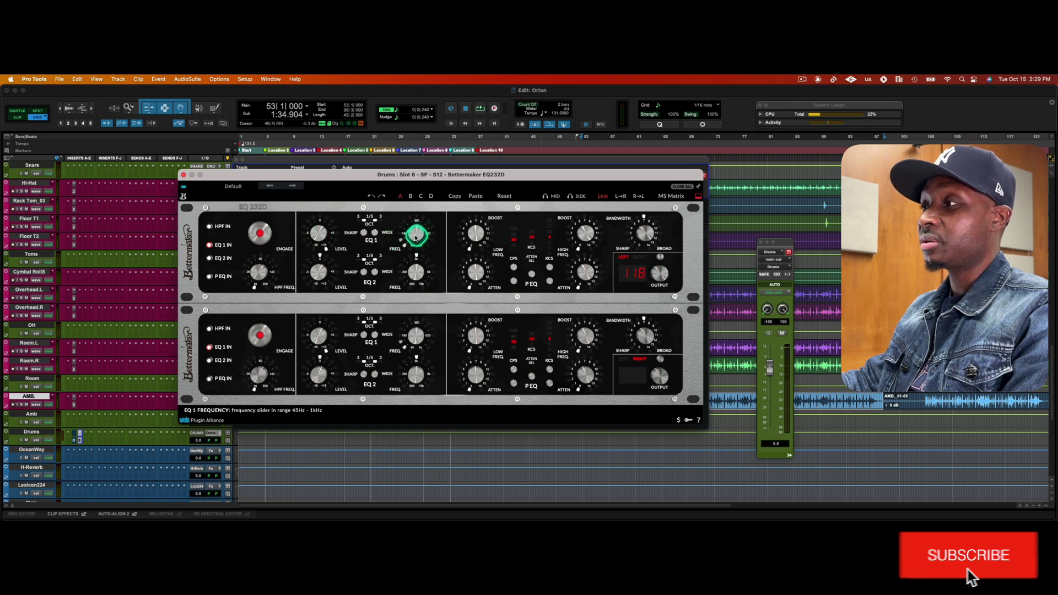
mouse_move(322, 238)
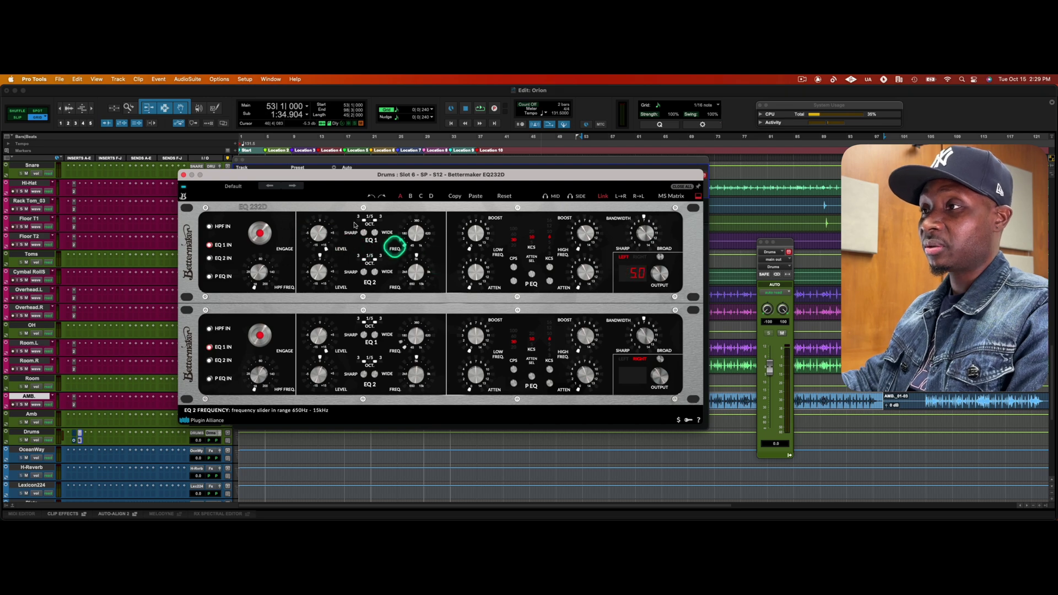
click(183, 175)
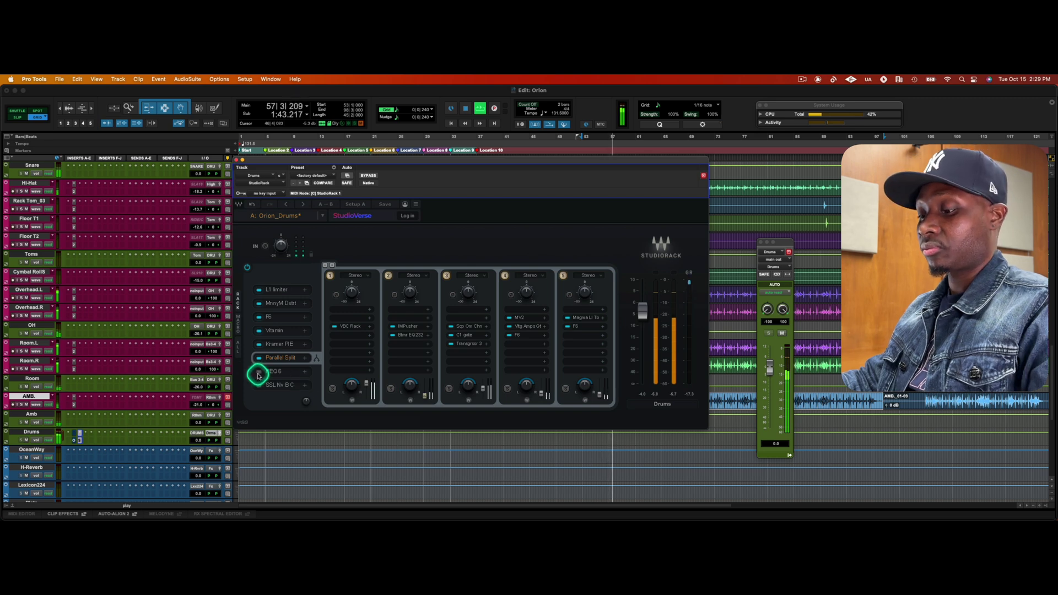
Re-enable REQ 6 after the parallel split, open it and audition the drums through its curve.
key(space)
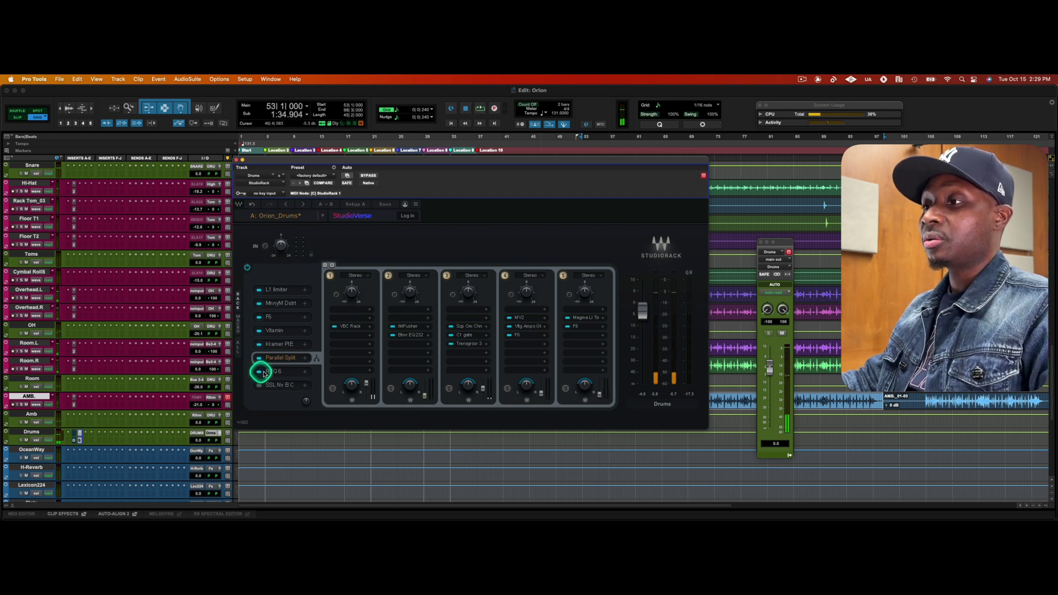
click(270, 373)
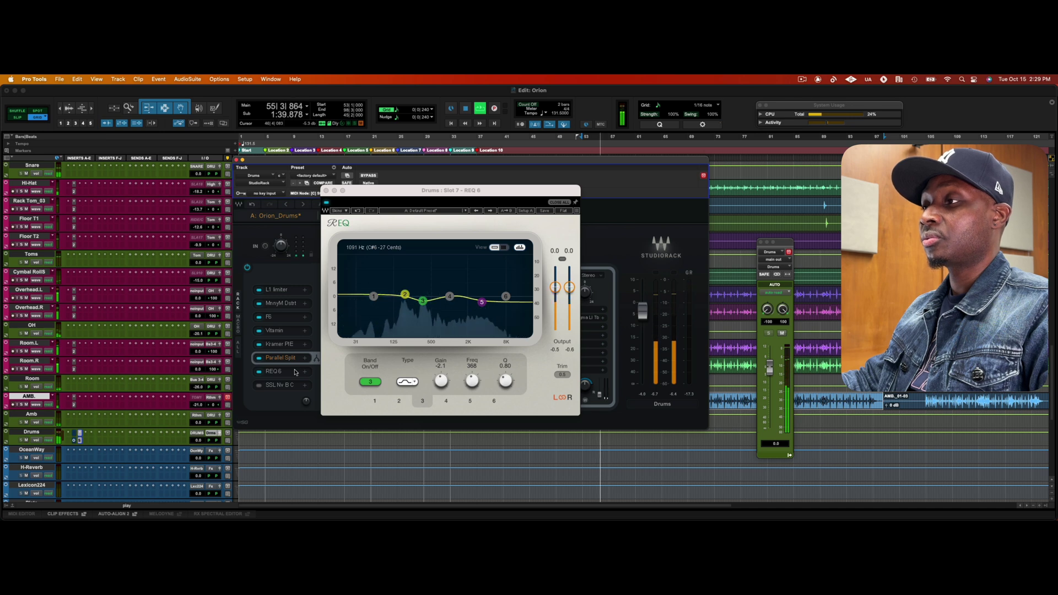
click(345, 344)
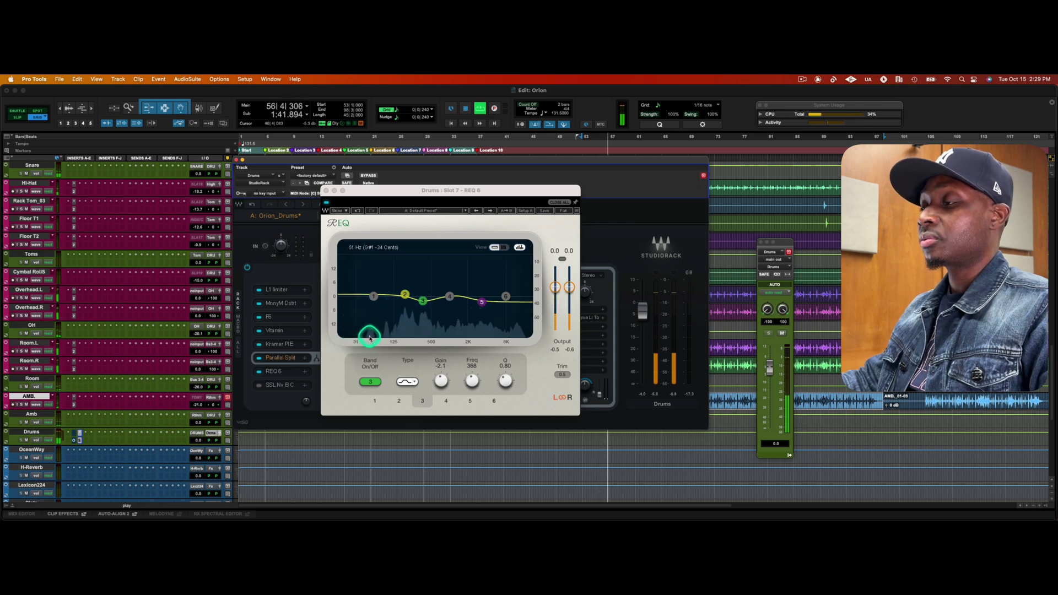
key(space)
Audition the drums while trying a gain of -3.5 on REQ 6 band 5, and set it to -1.4.
click(477, 307)
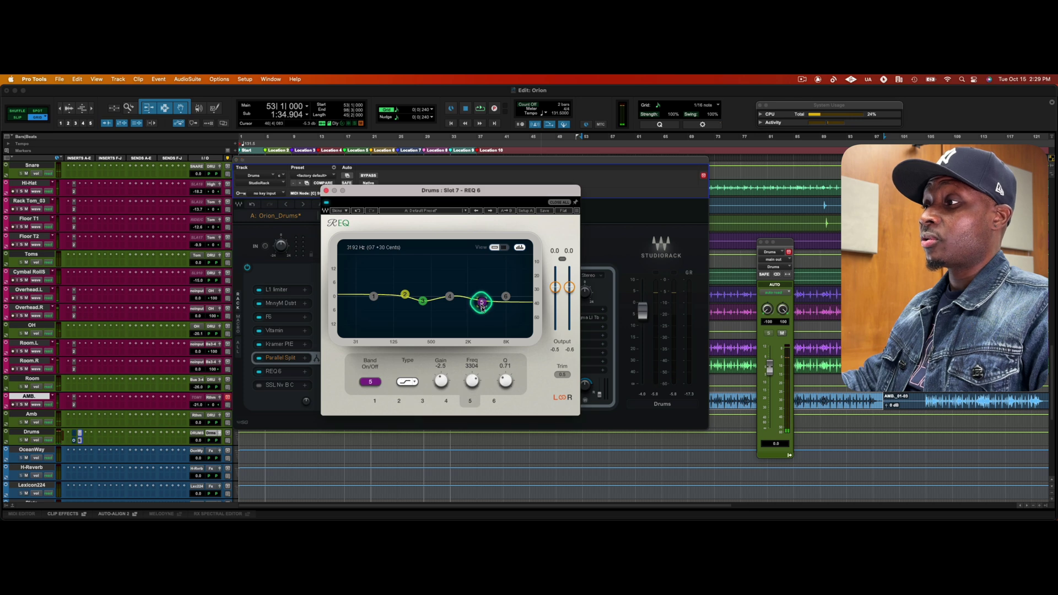
click(469, 374)
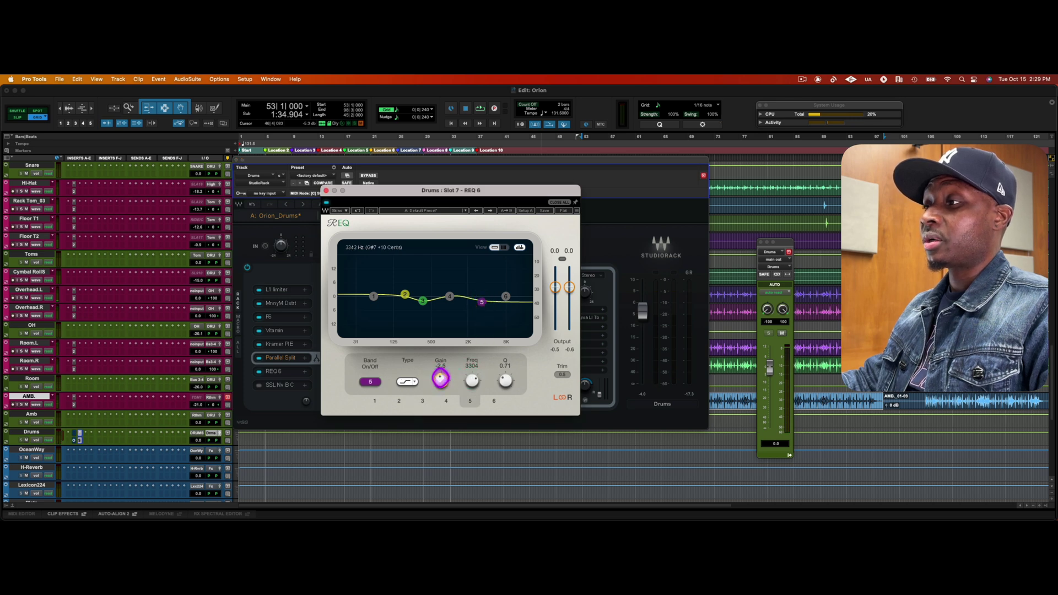
drag(441, 378, 439, 379)
key(space)
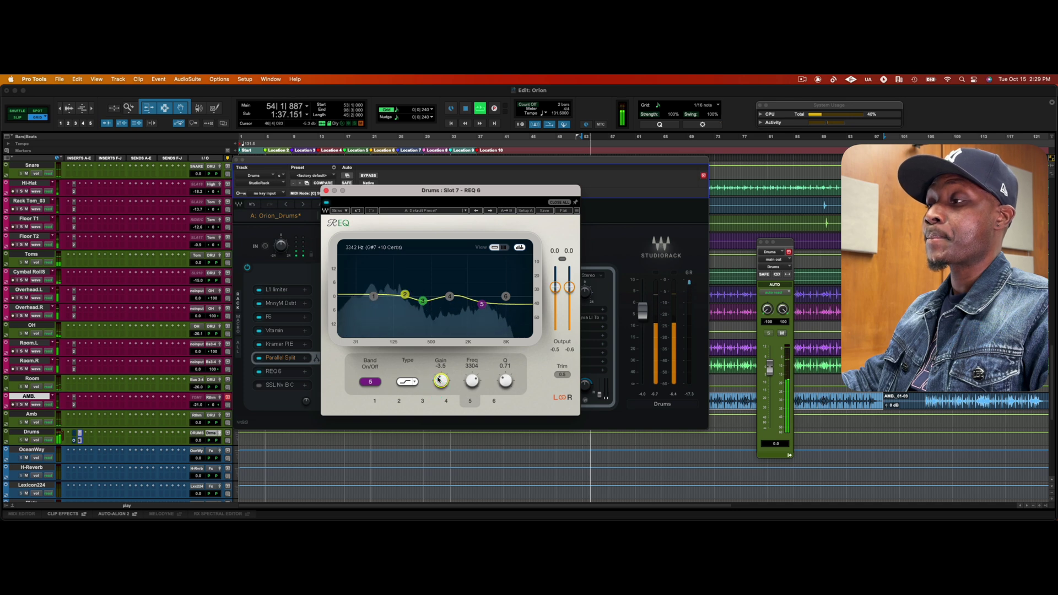
mouse_move(439, 379)
mouse_down()
mouse_move(444, 360)
mouse_move(443, 381)
mouse_up()
key(space)
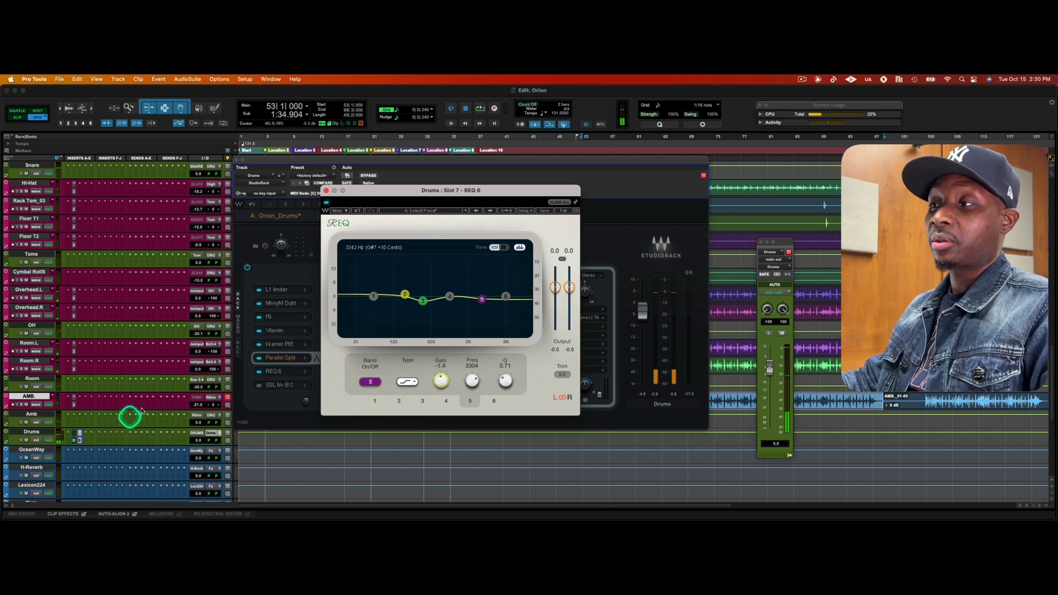
click(277, 390)
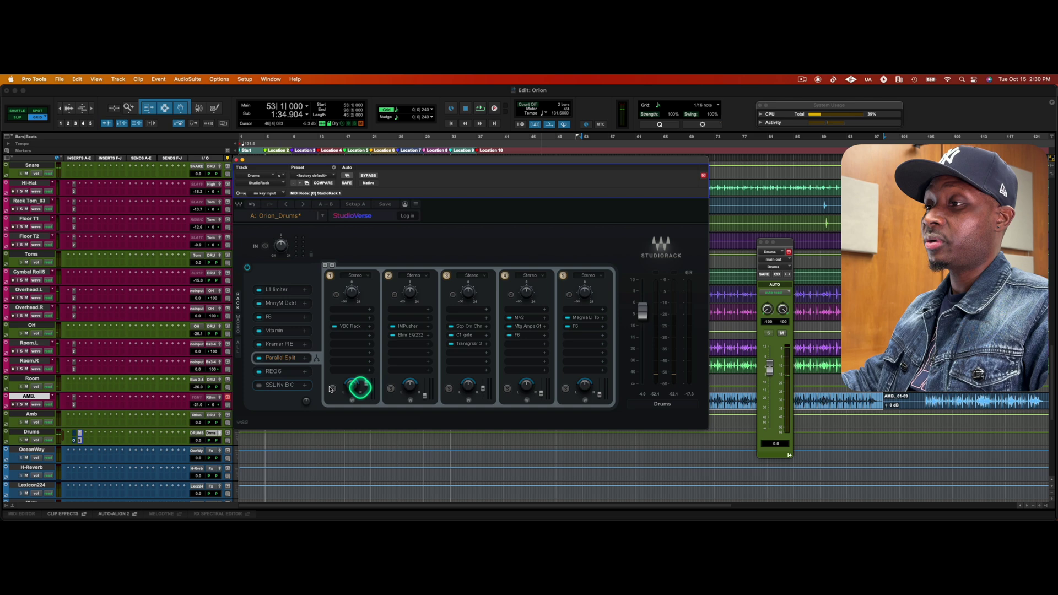
Re-enable the SSL Native Bus Compressor 2 in the last rack slot and inspect its settings.
click(274, 386)
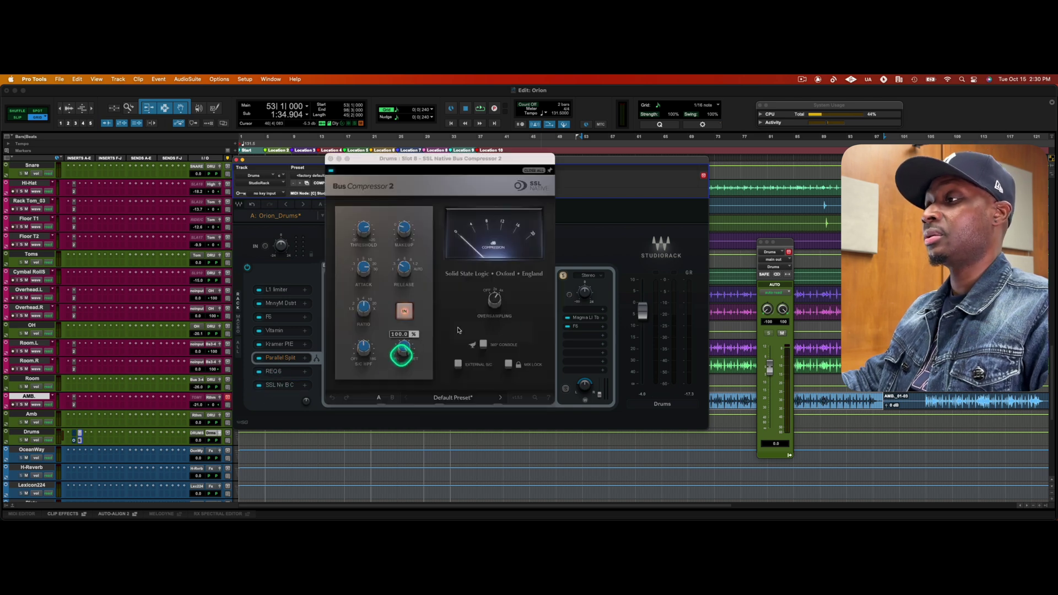
click(506, 161)
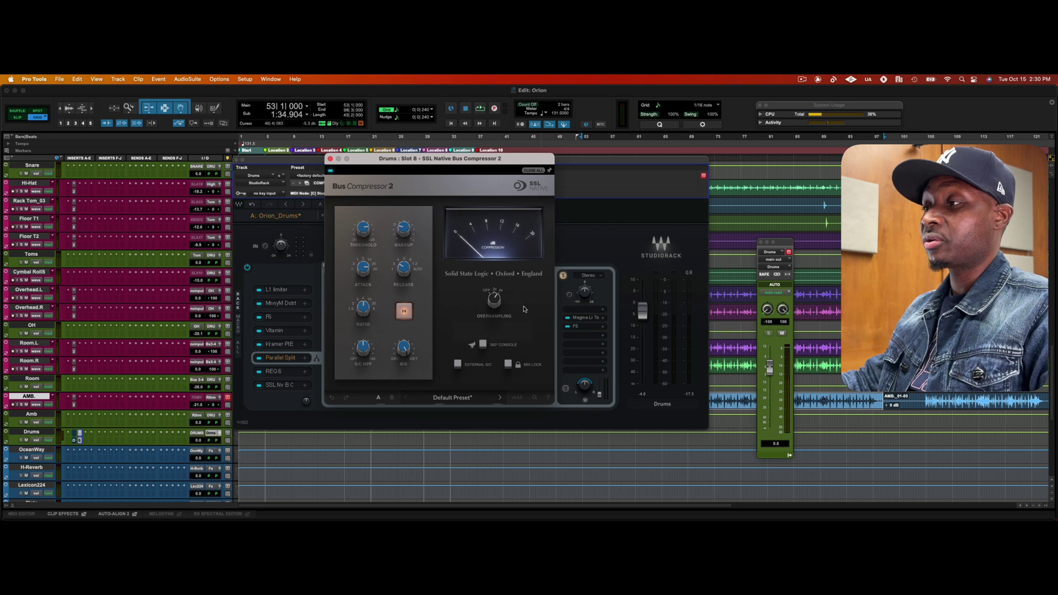
click(330, 160)
Compare the playing drums with the SSL Native Bus Compressor 2 bypassed and active, leaving it active.
click(276, 386)
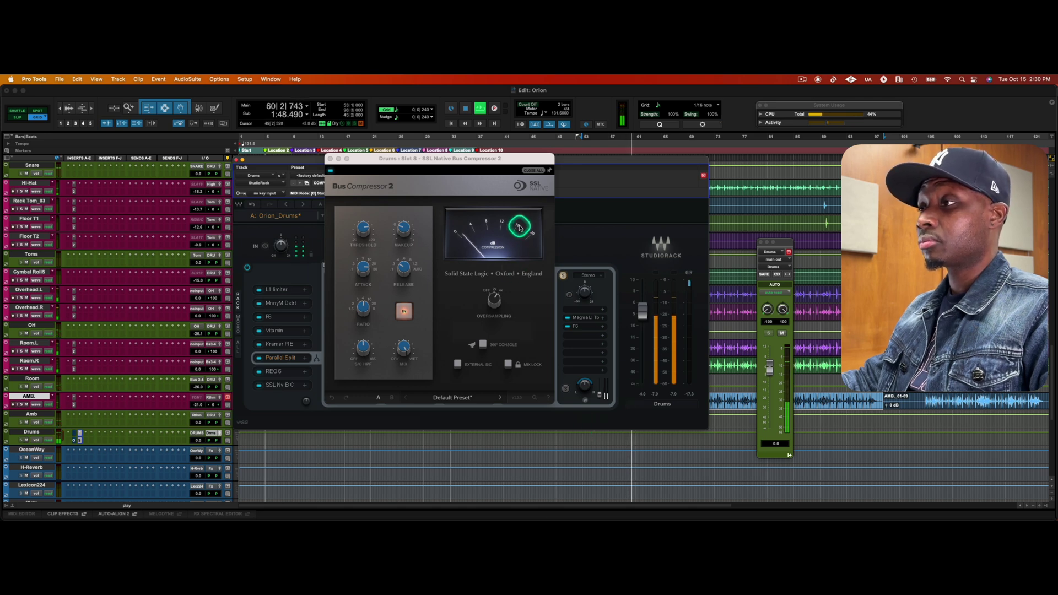
click(331, 171)
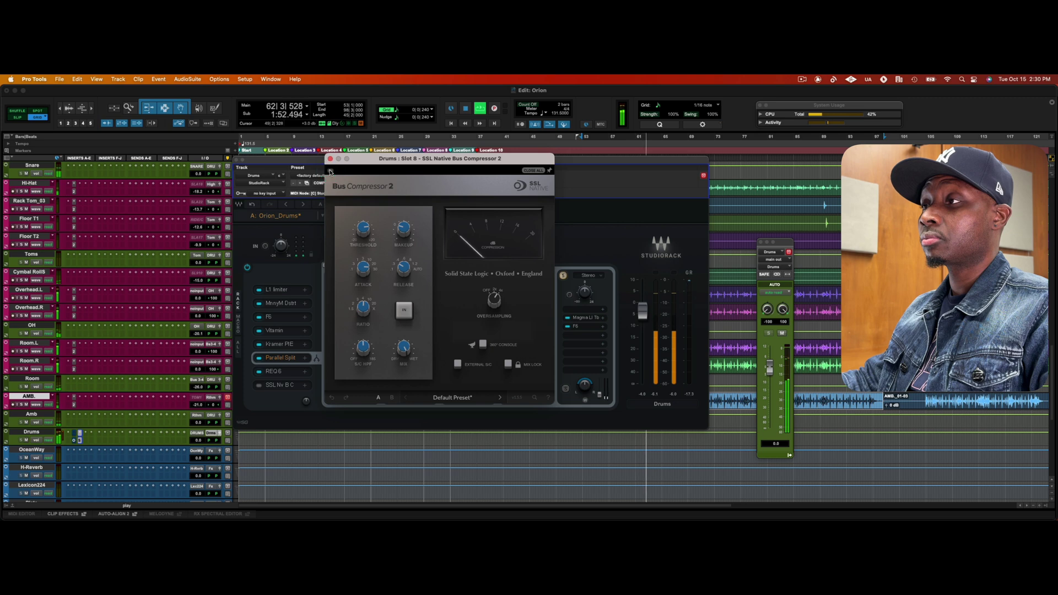
click(330, 171)
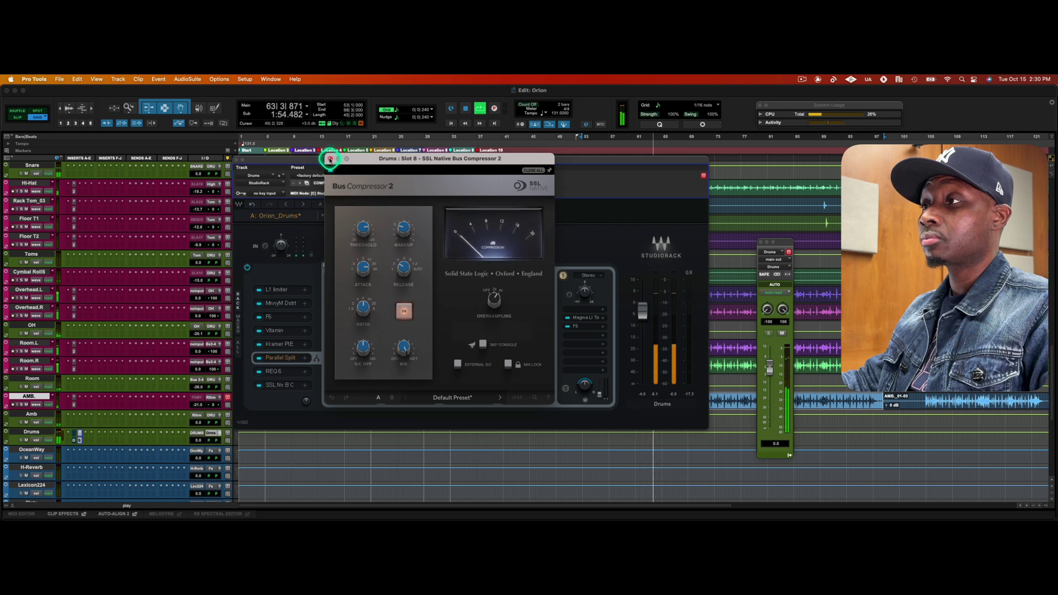
click(330, 172)
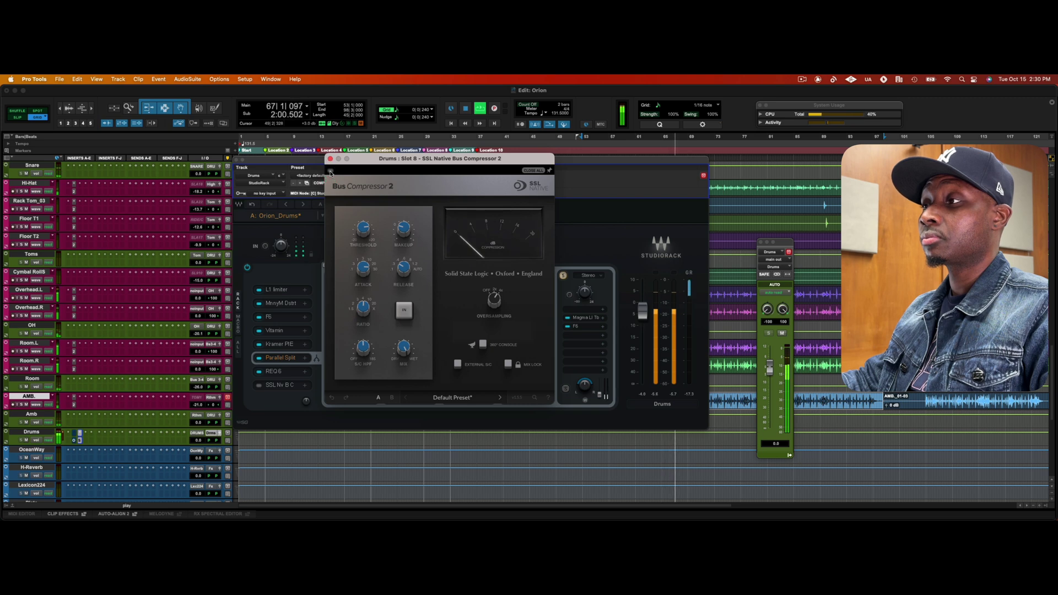
click(330, 172)
click(330, 159)
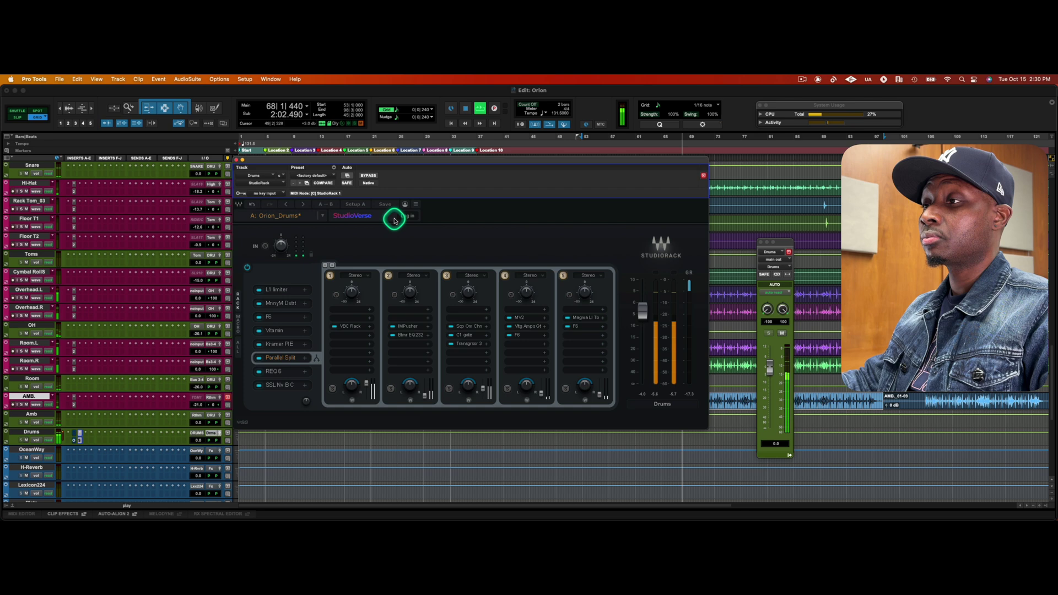
Compare the playing drums with the whole StudioRack chain bypassed and active.
click(368, 177)
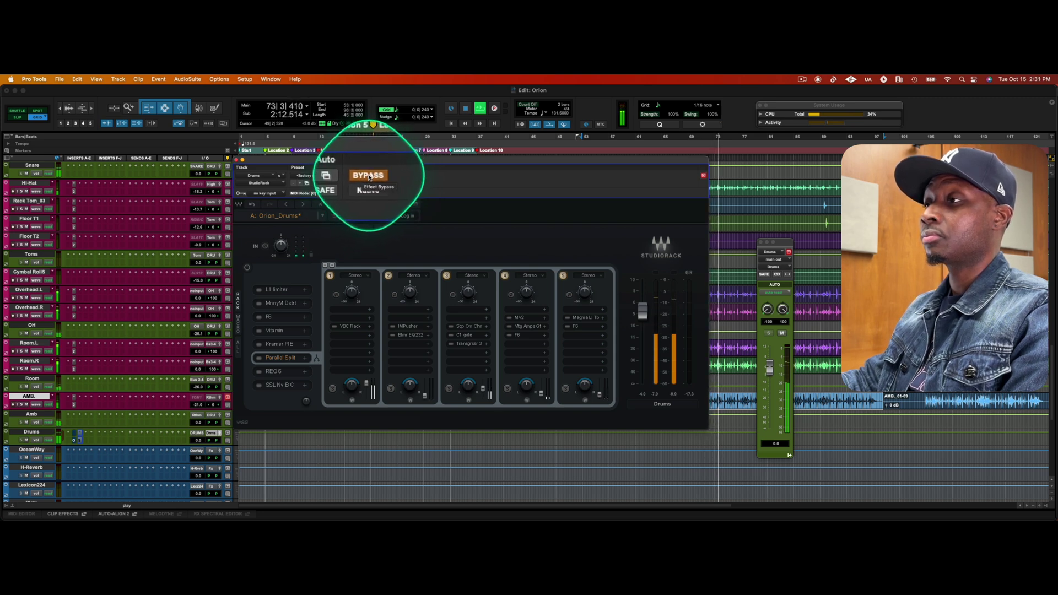
click(369, 177)
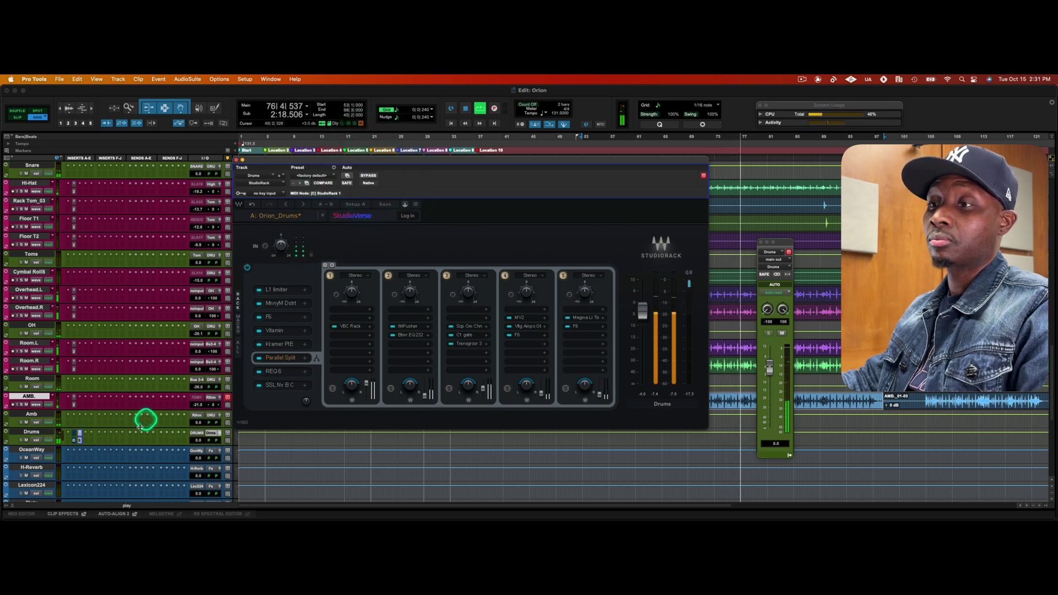
Unmute the Gtrs, Low and Keys tracks to hear the drums together with the music.
scroll(144, 424, down, 10)
click(27, 365)
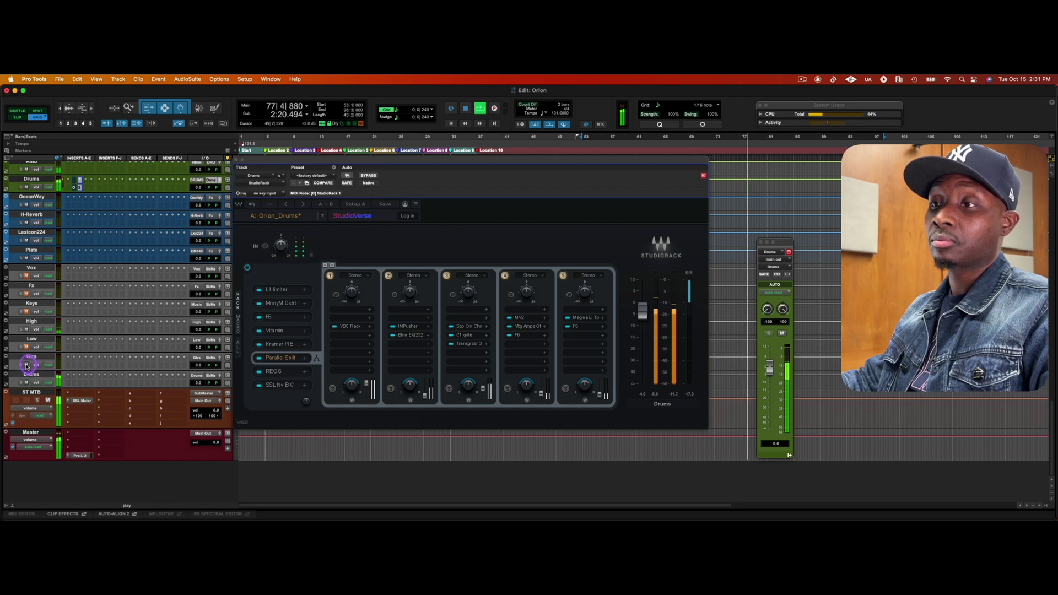
click(26, 348)
click(25, 312)
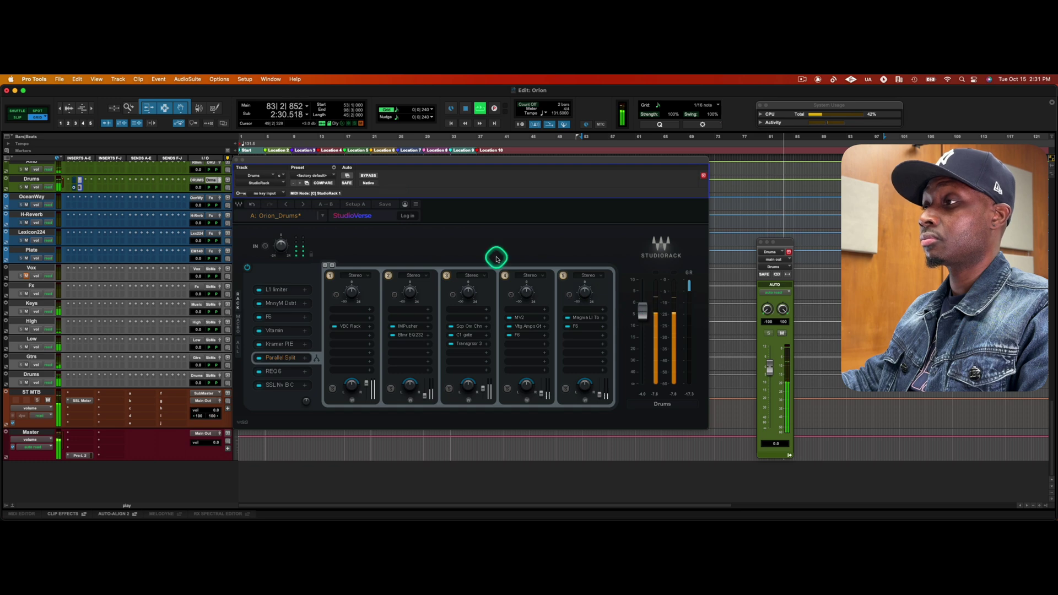
Compare the drums within the music mix with StudioRack bypassed and active, leaving it active.
click(368, 176)
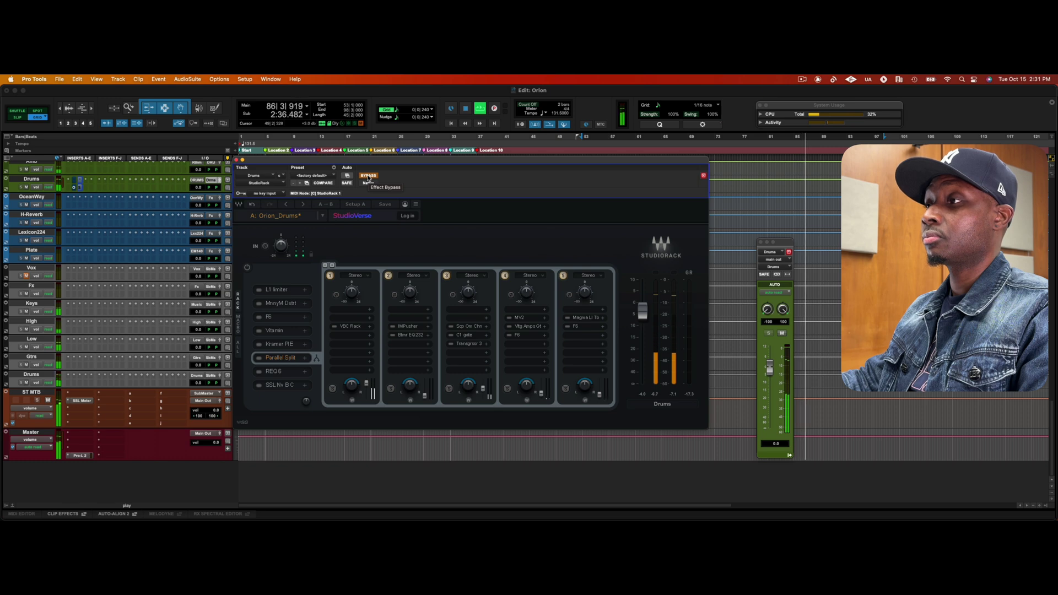
click(368, 176)
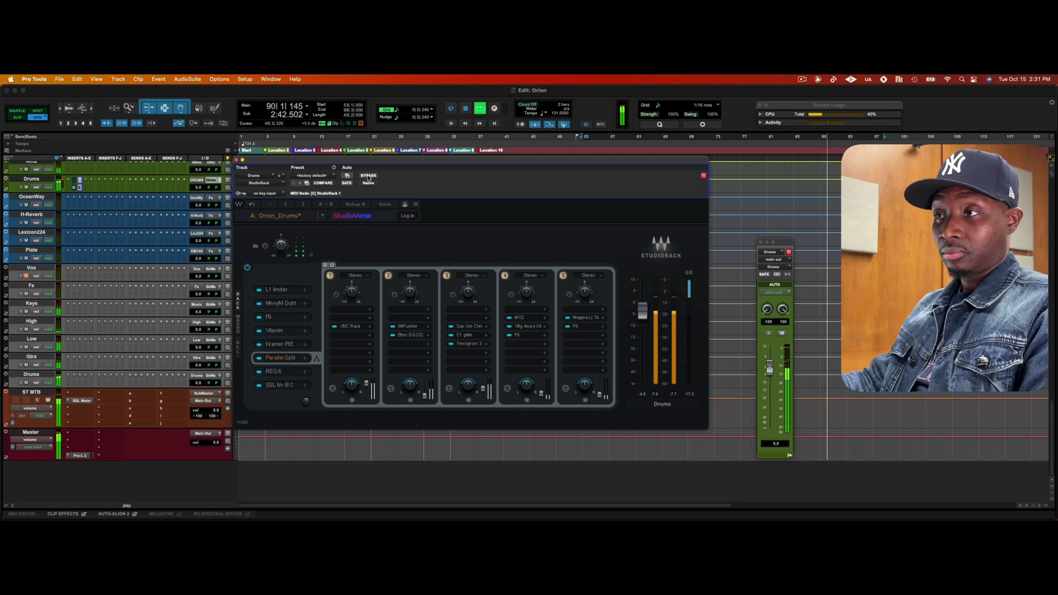
click(408, 222)
click(423, 230)
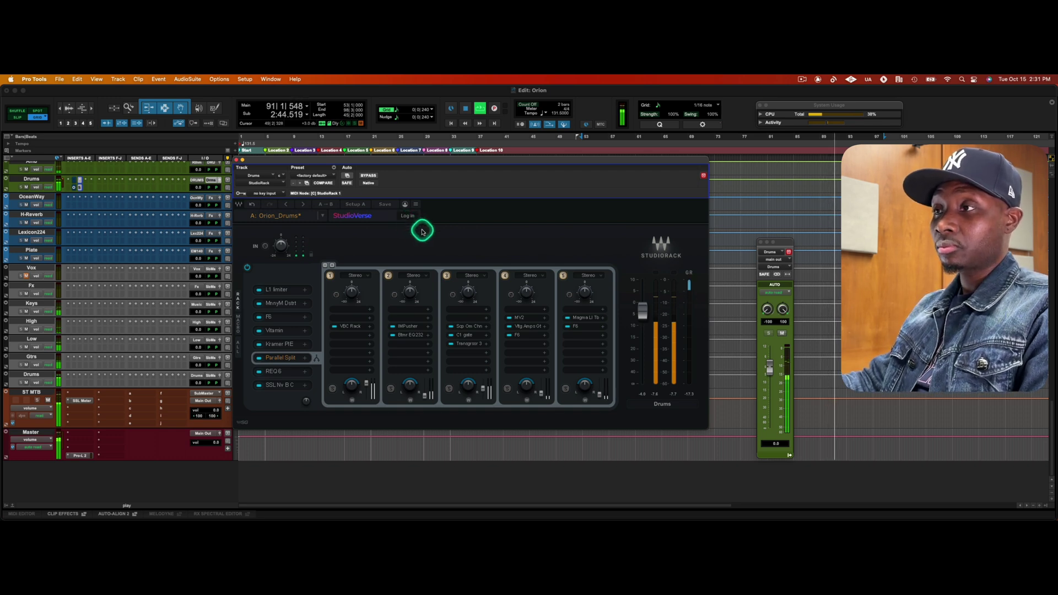